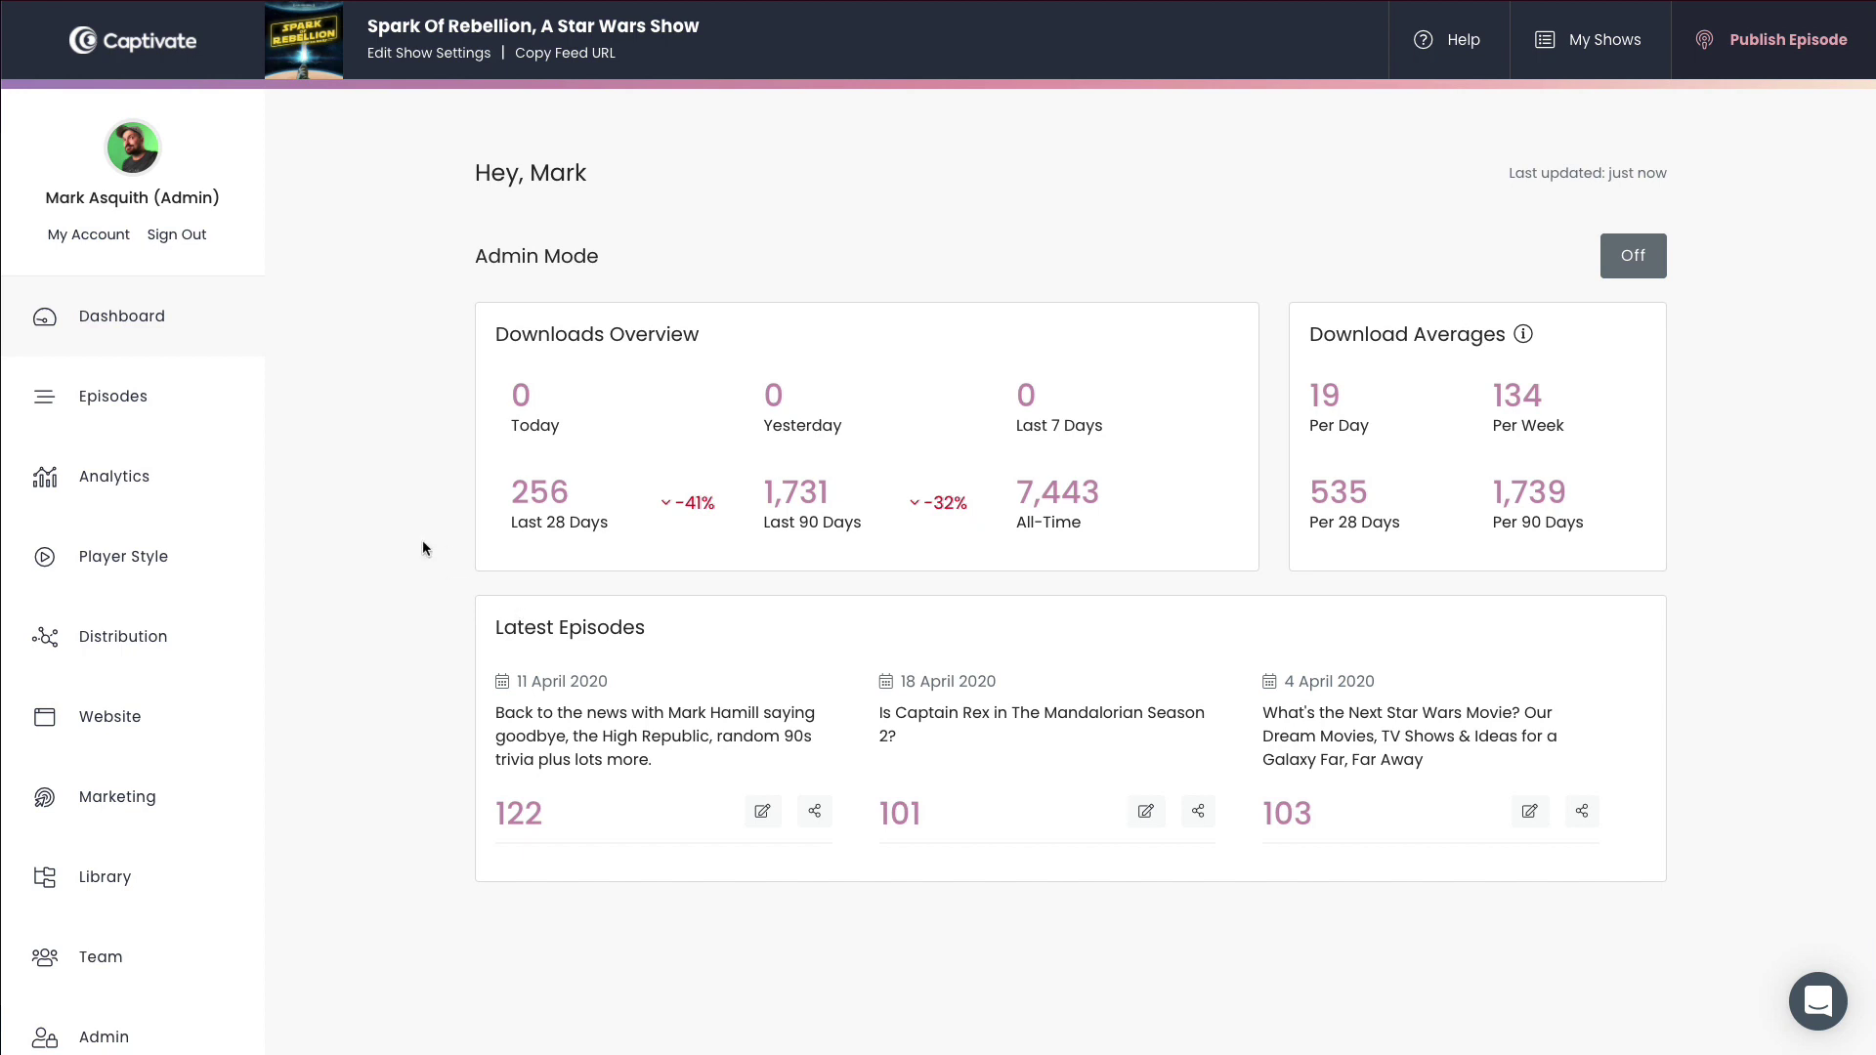
- Create a new episode from the unattached trailer audio file in the media Library
left_click(109, 877)
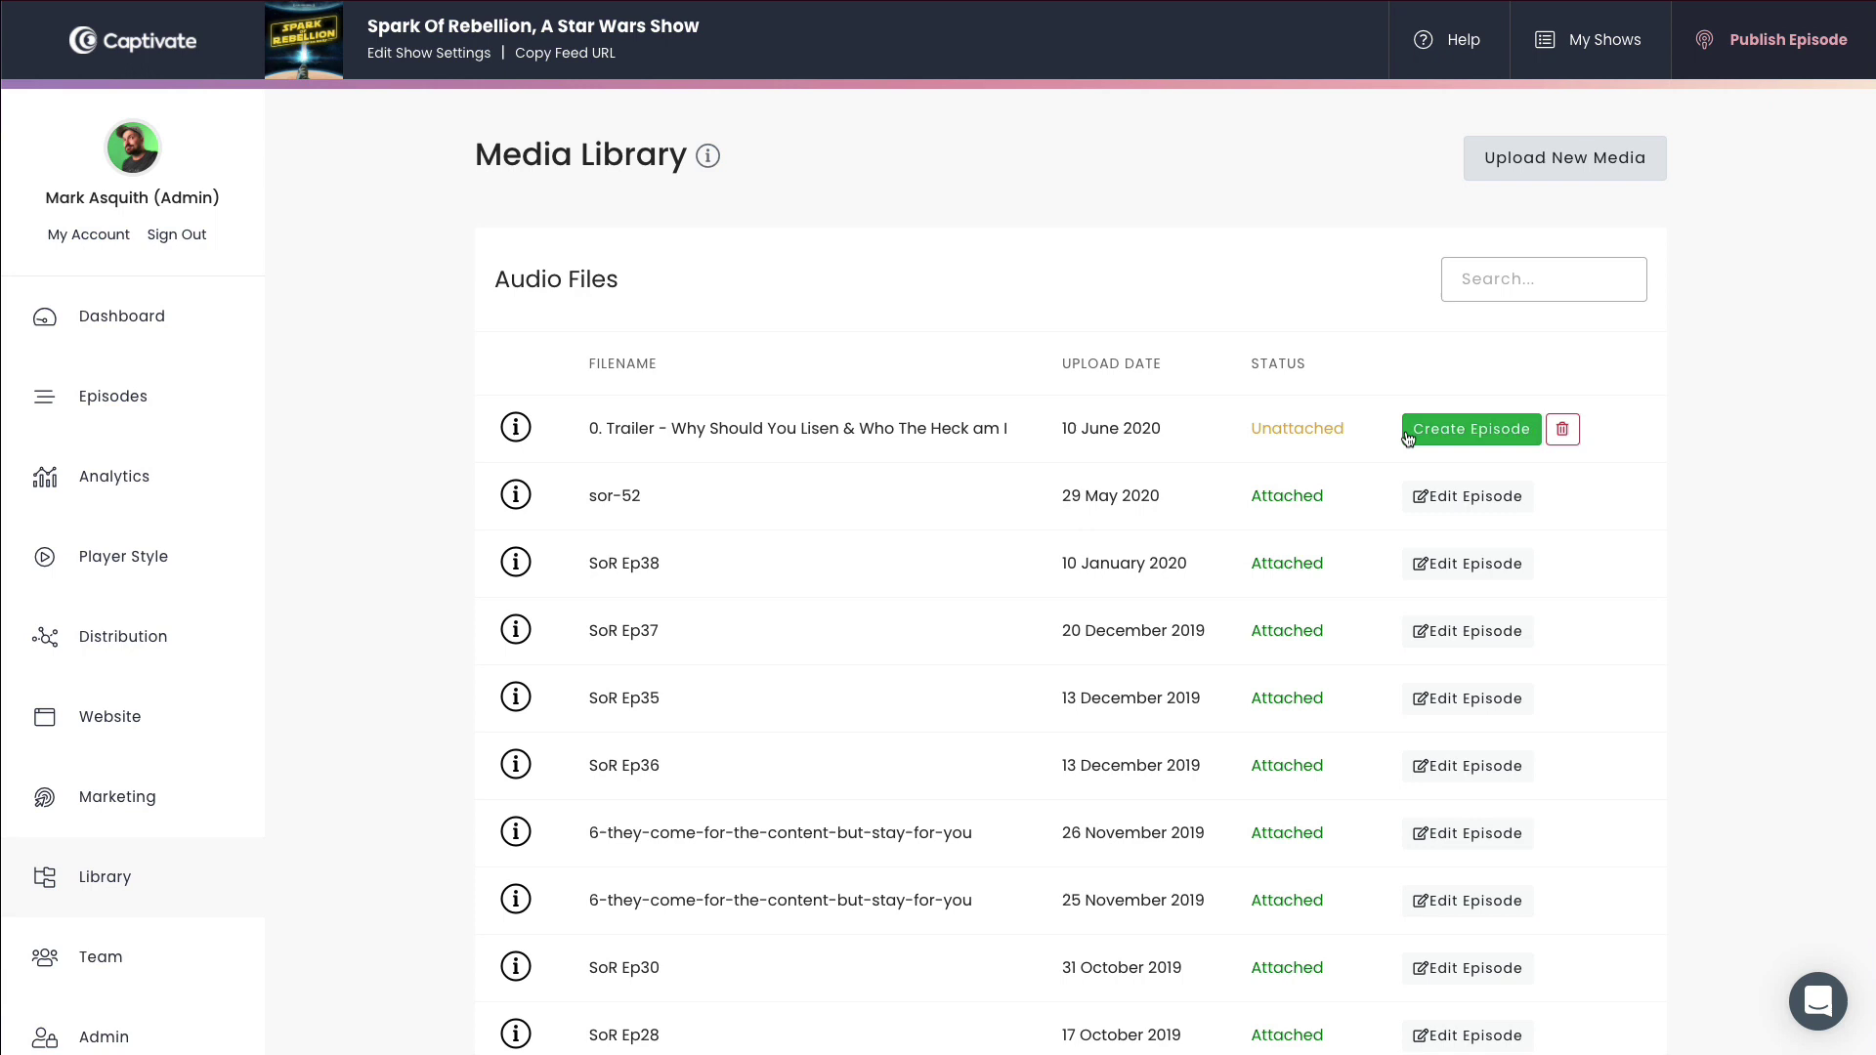
left_click_drag(1001, 430, 846, 444)
left_click(846, 444)
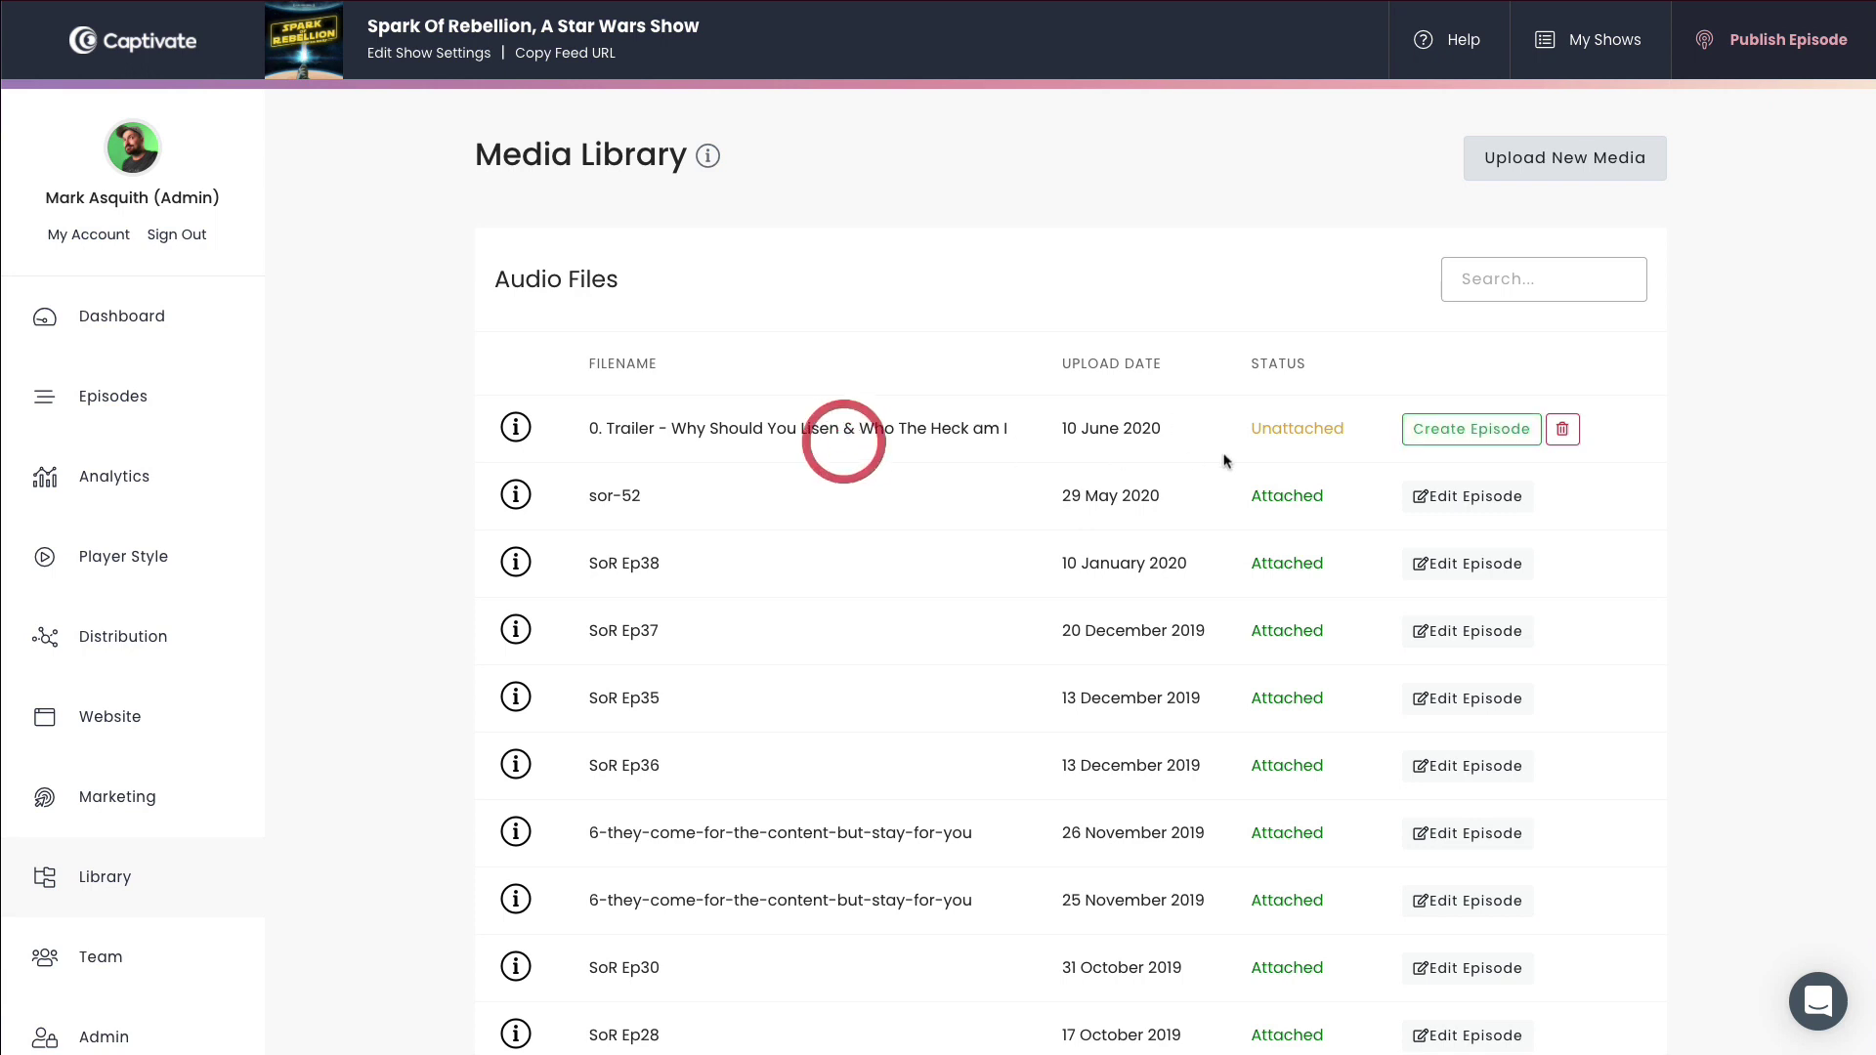
left_click(1447, 442)
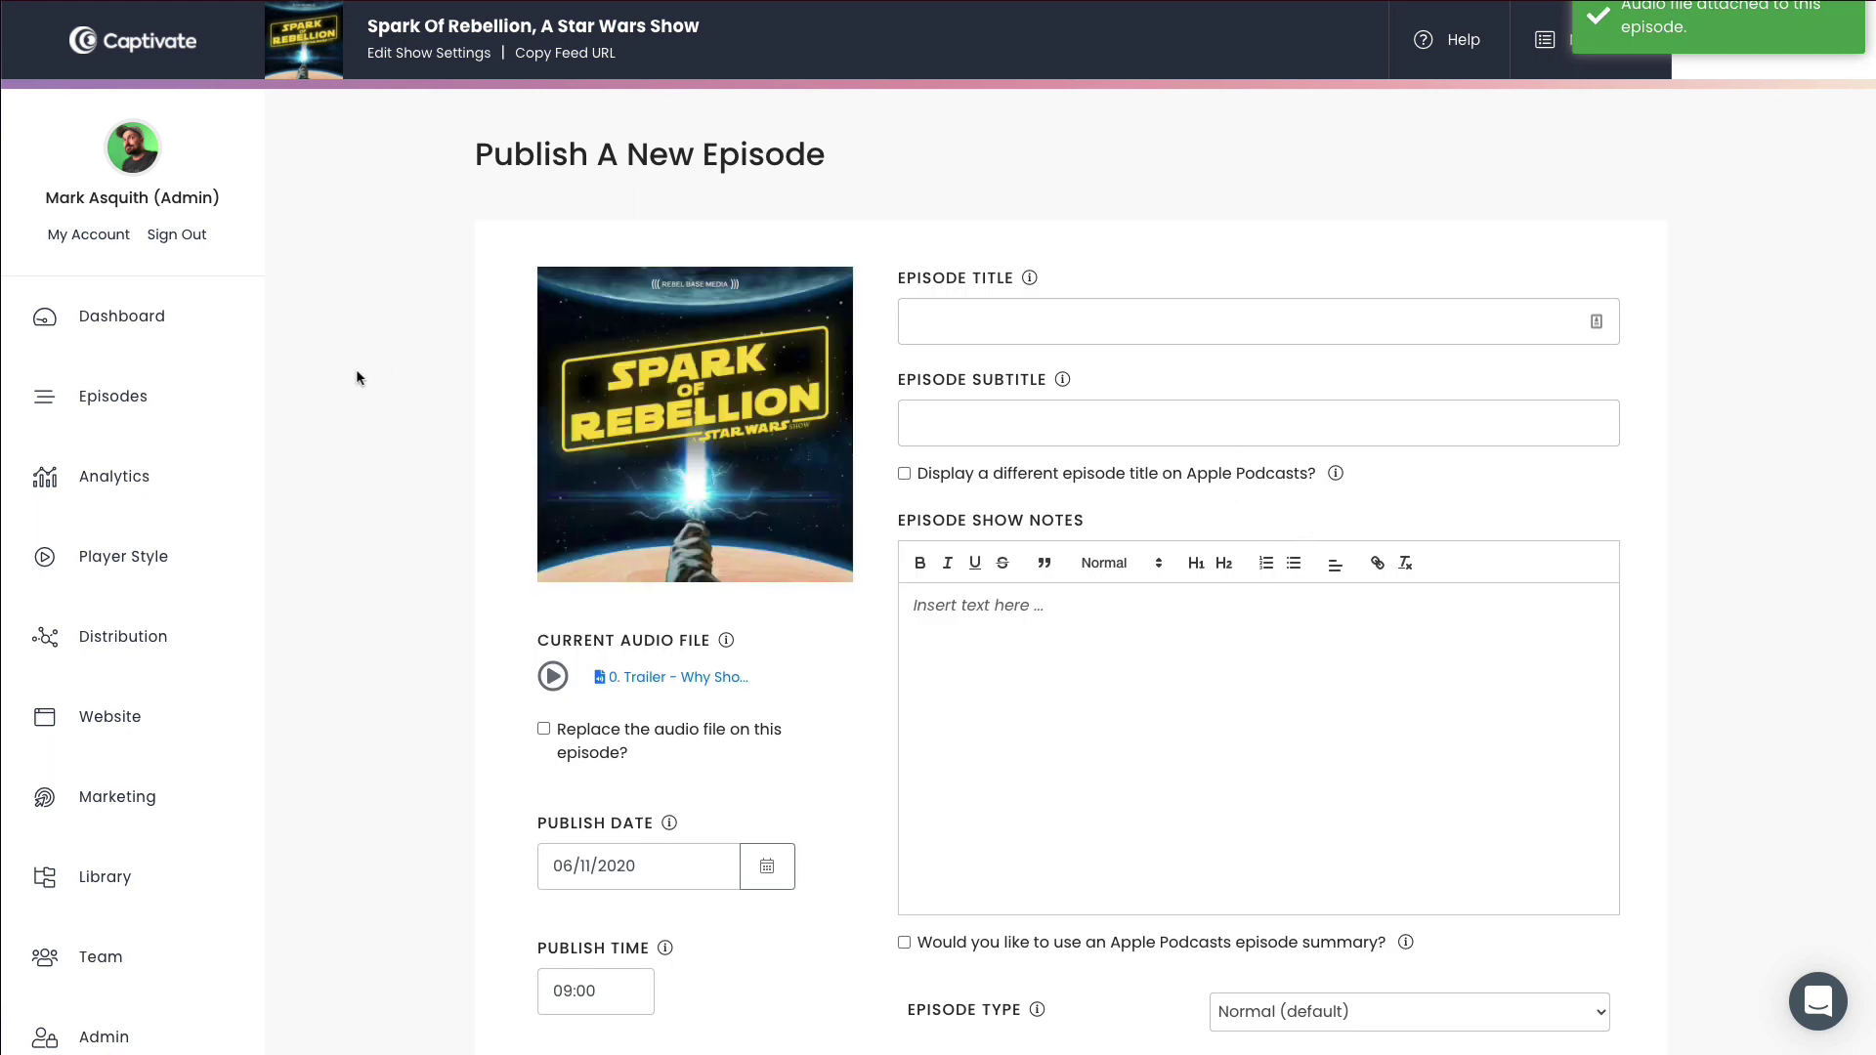
- Enter title 'Test Episode for Expiration', subtitle 'A Star Wars Show', and begin the show notes
left_click(1035, 310)
type("Test Ep")
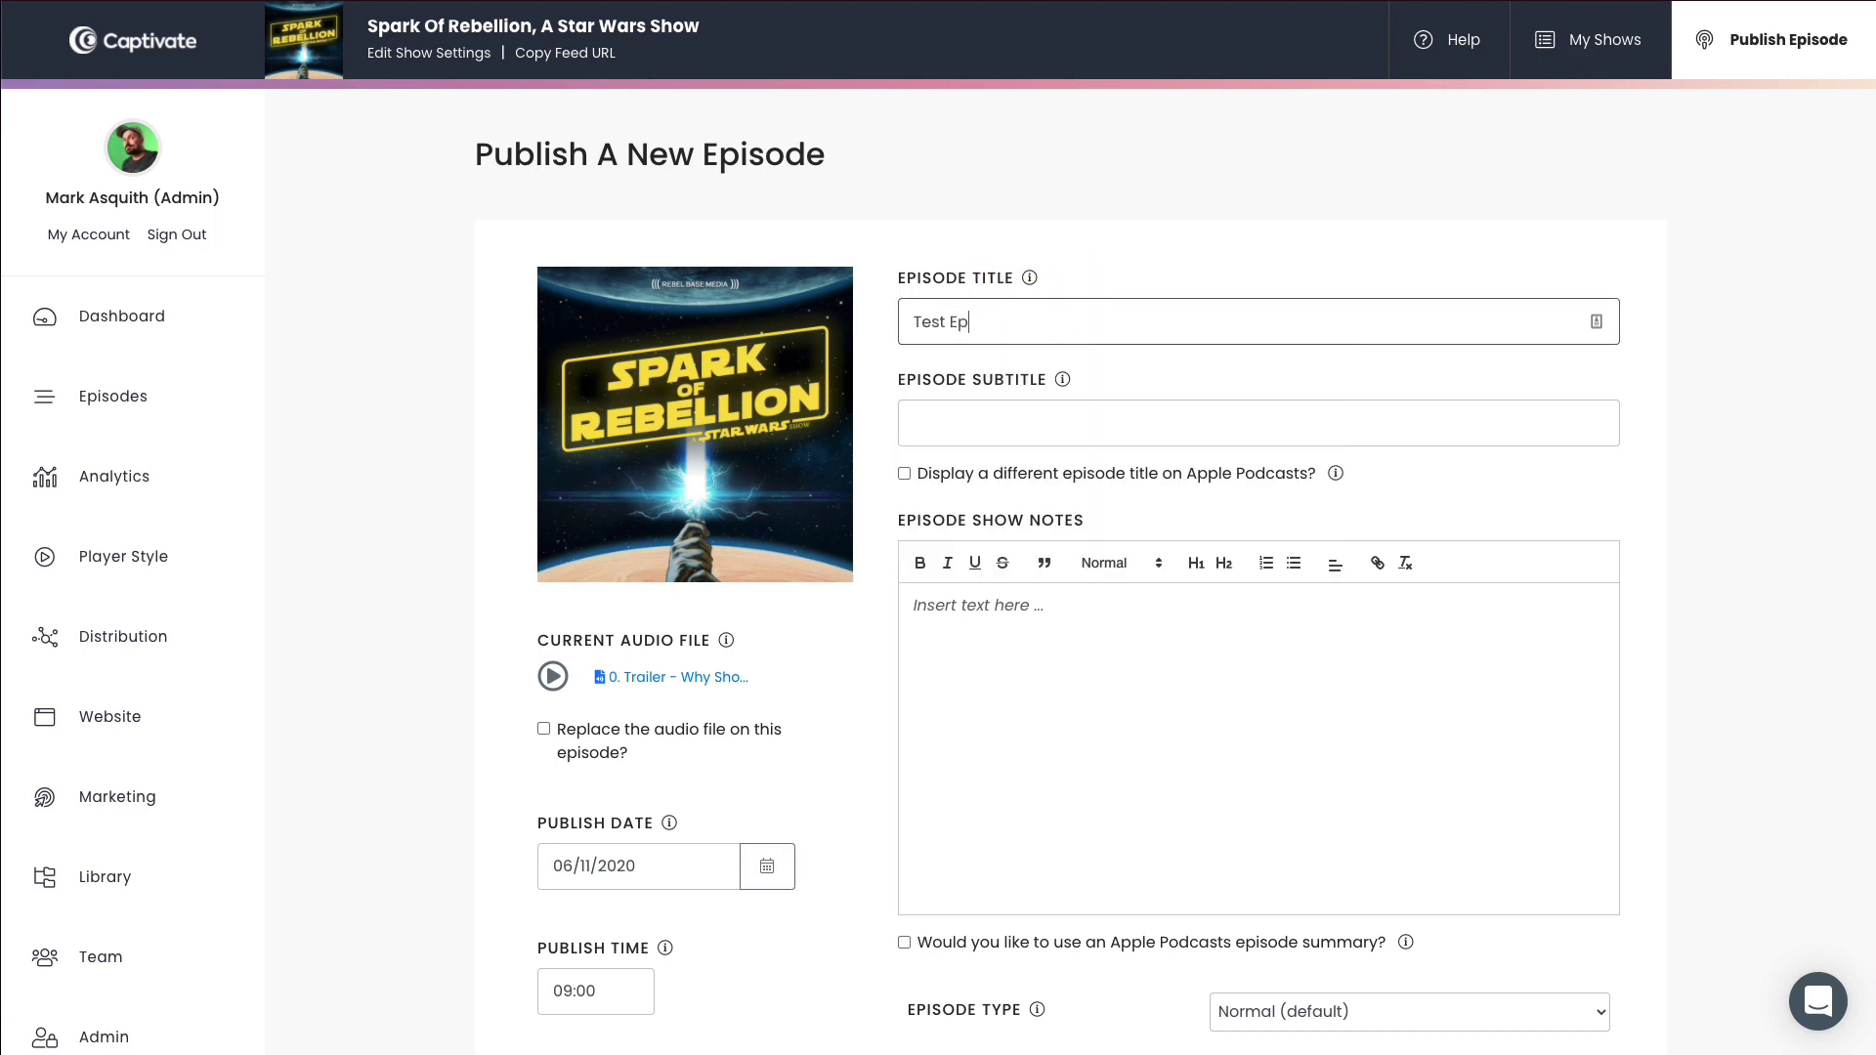
type("isode for Expiration")
left_click(1002, 413)
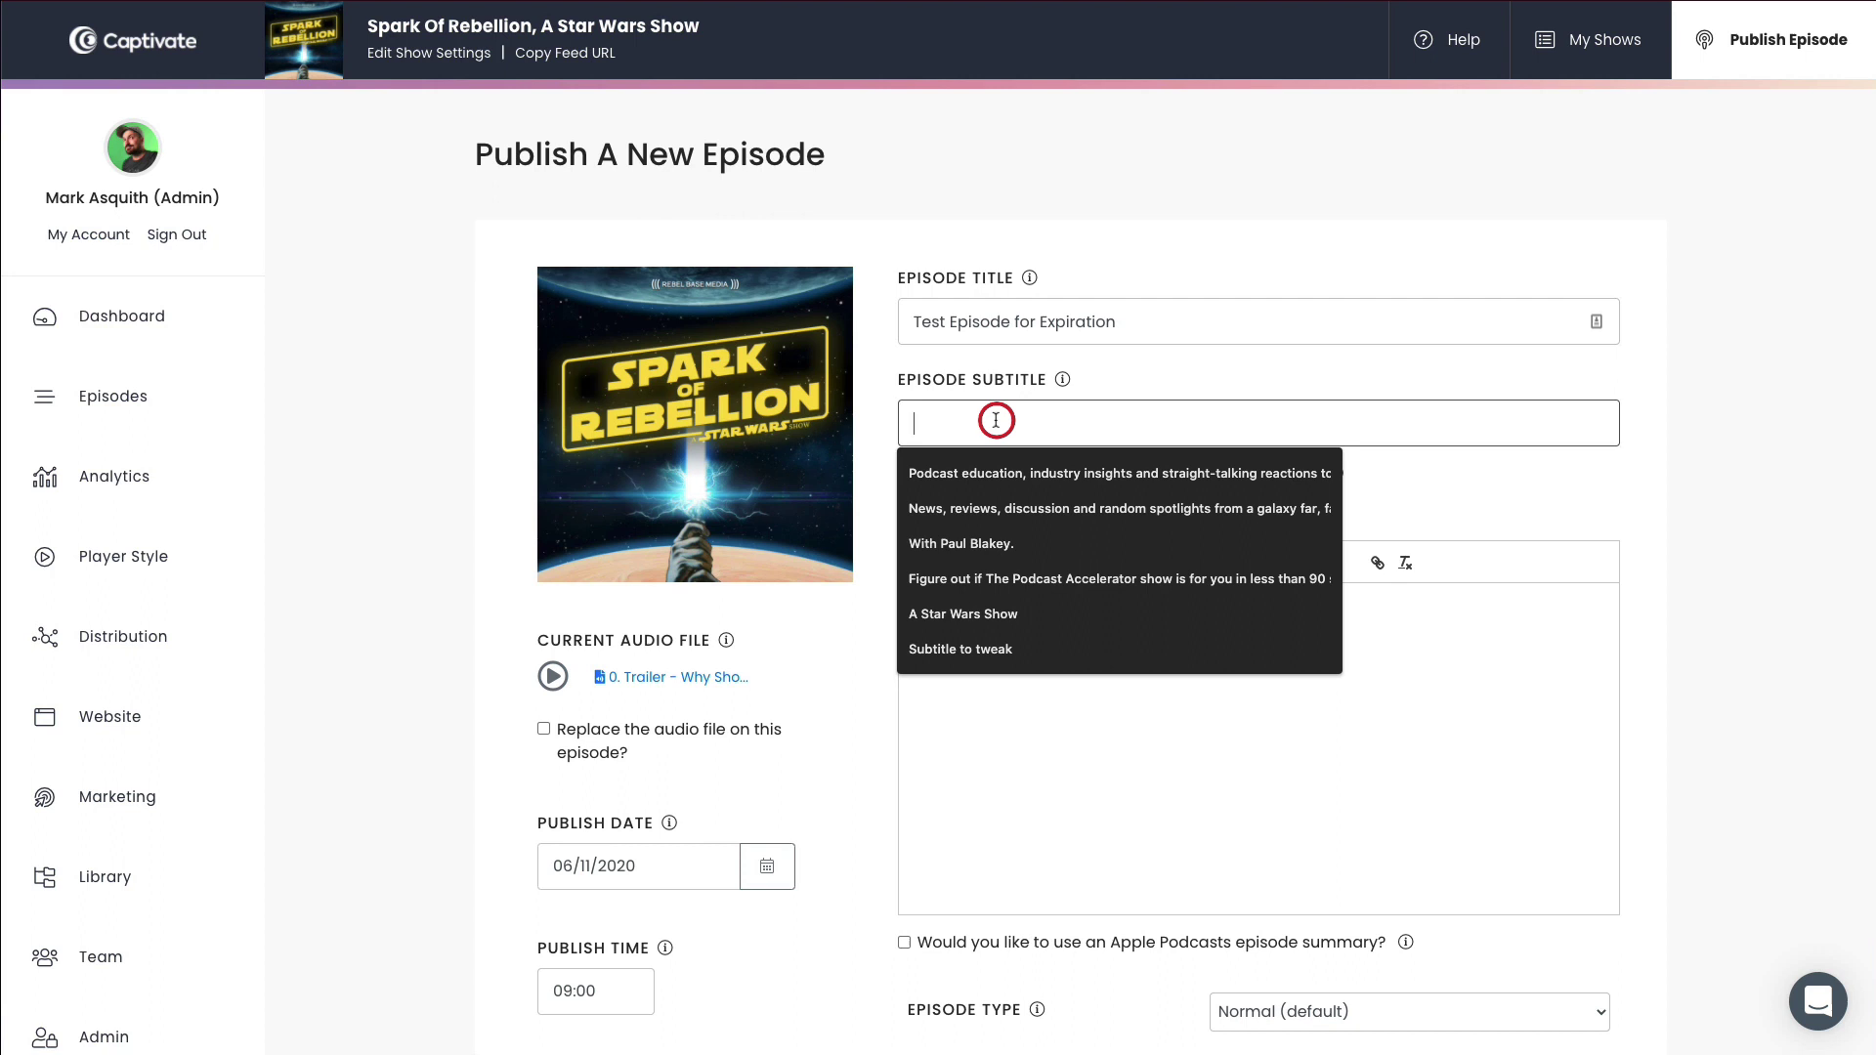
left_click(1030, 611)
left_click(1157, 684)
type("This ")
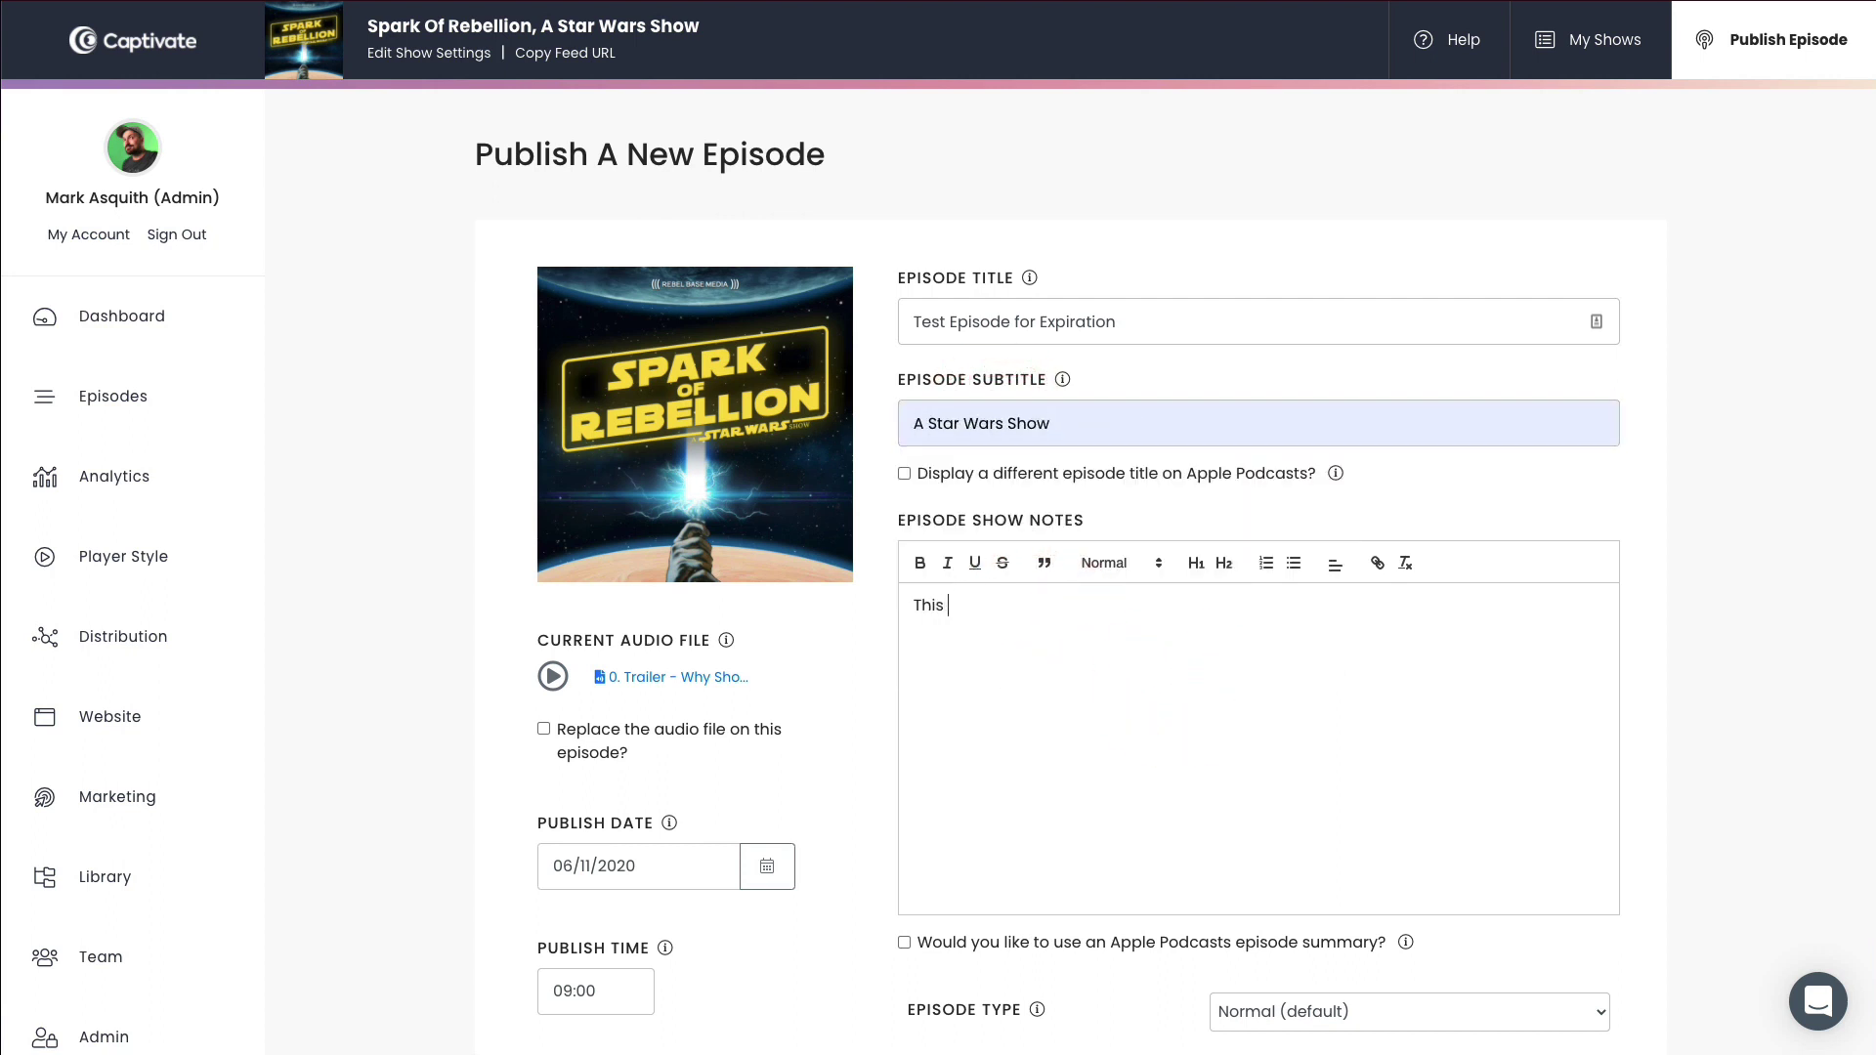
type("episode will expire,  soon!")
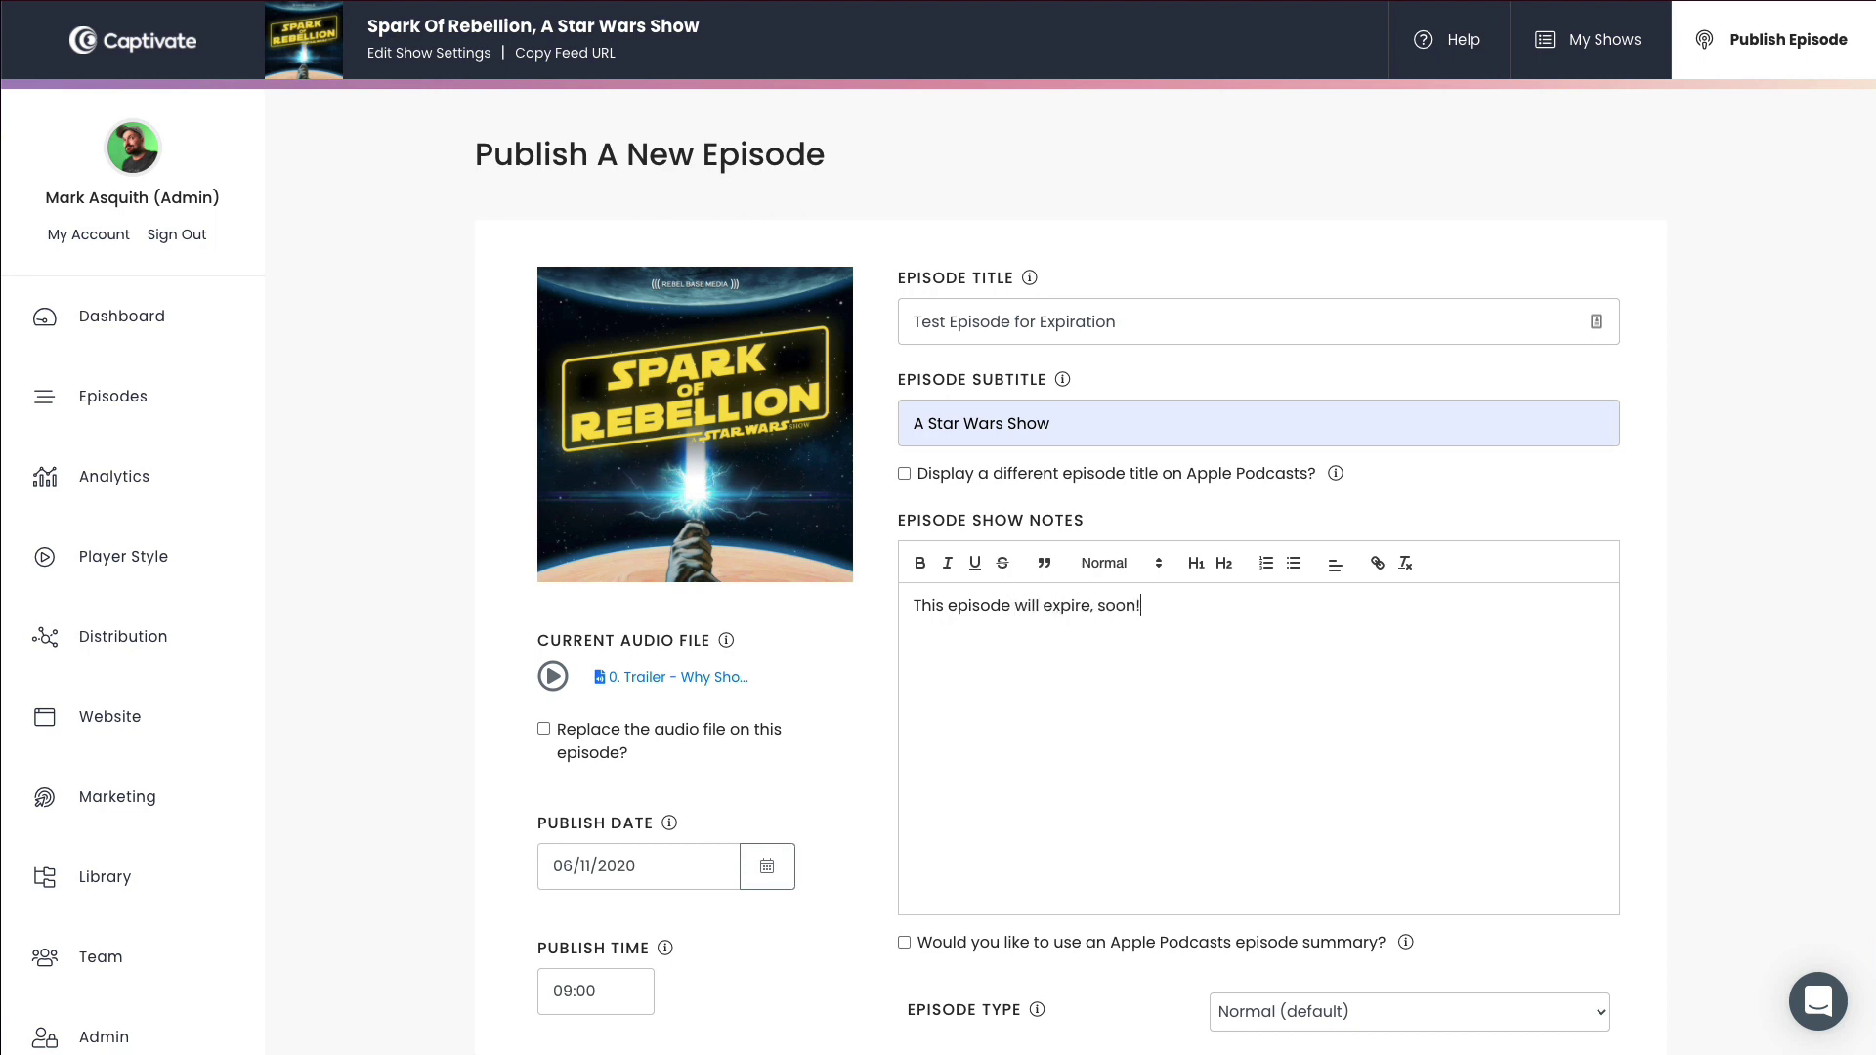
- Finish the notes as 'This episode will expire, soon!' and set Episode Type to Bonus
scroll(1176, 694, "down", 4)
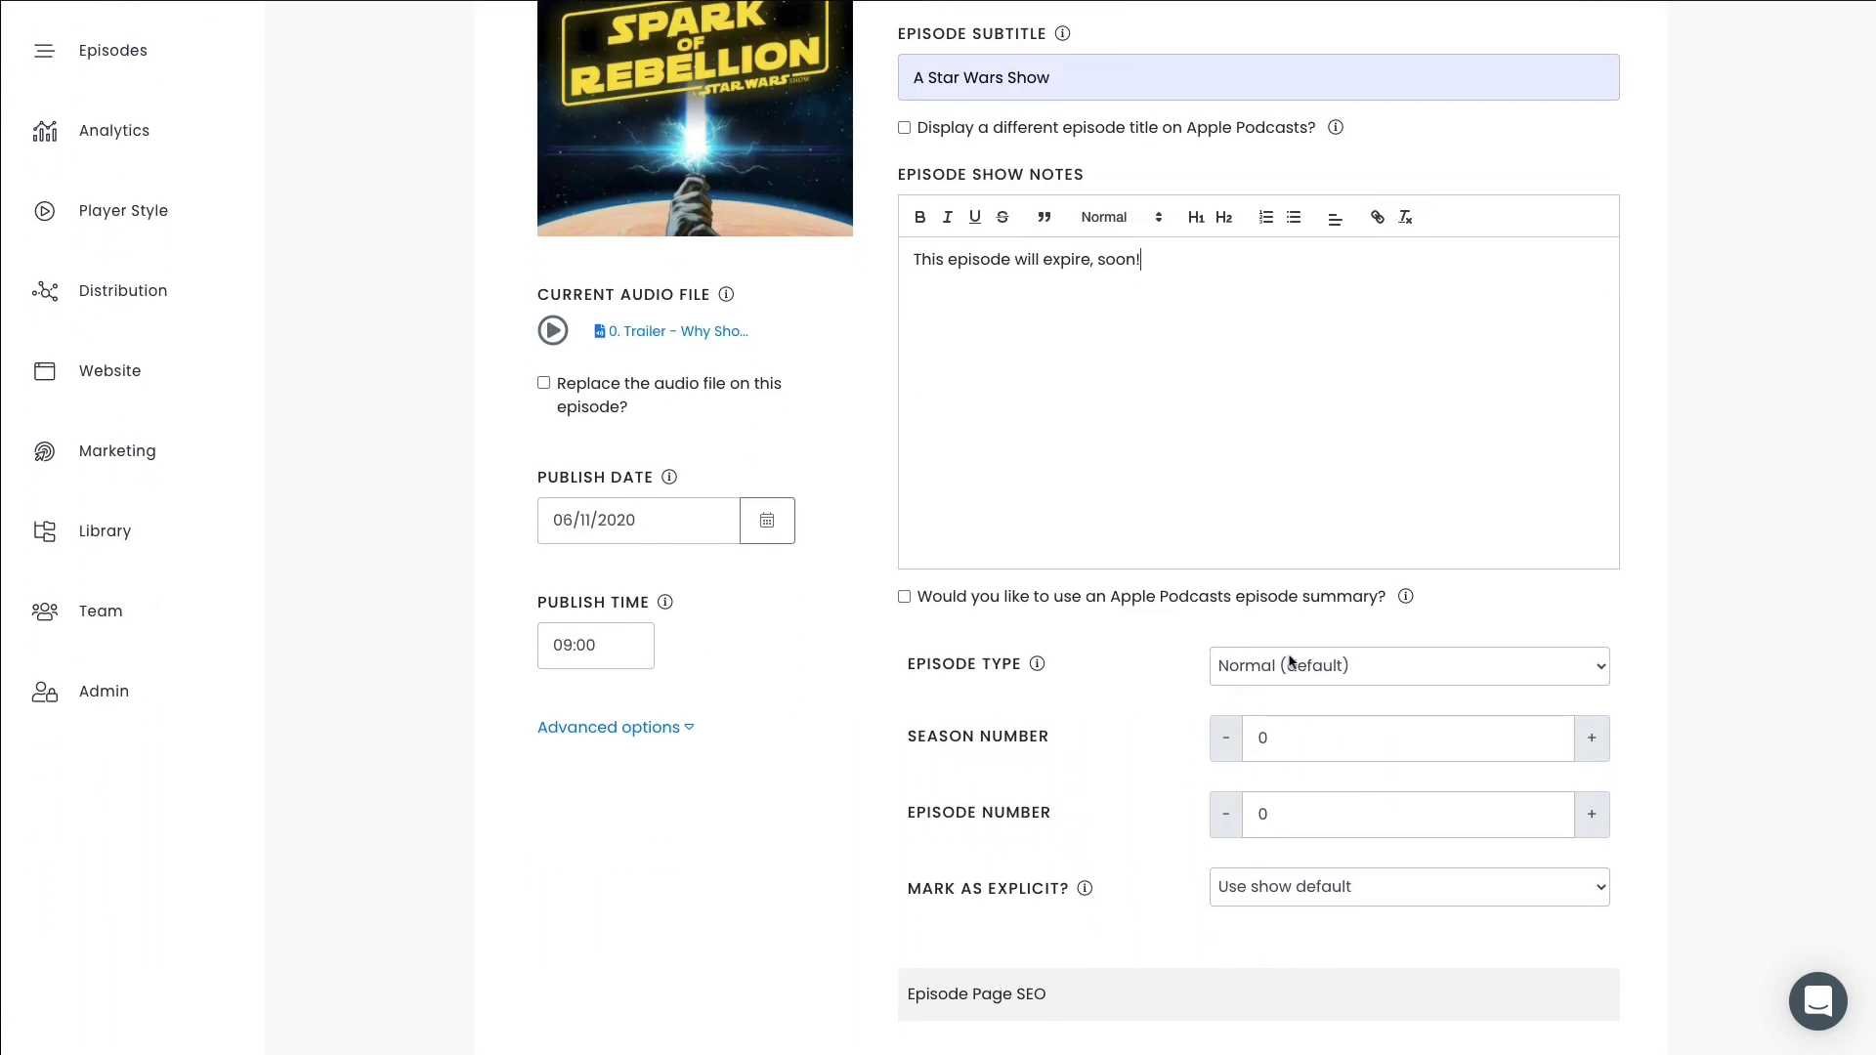
left_click(1288, 663)
left_click(1282, 710)
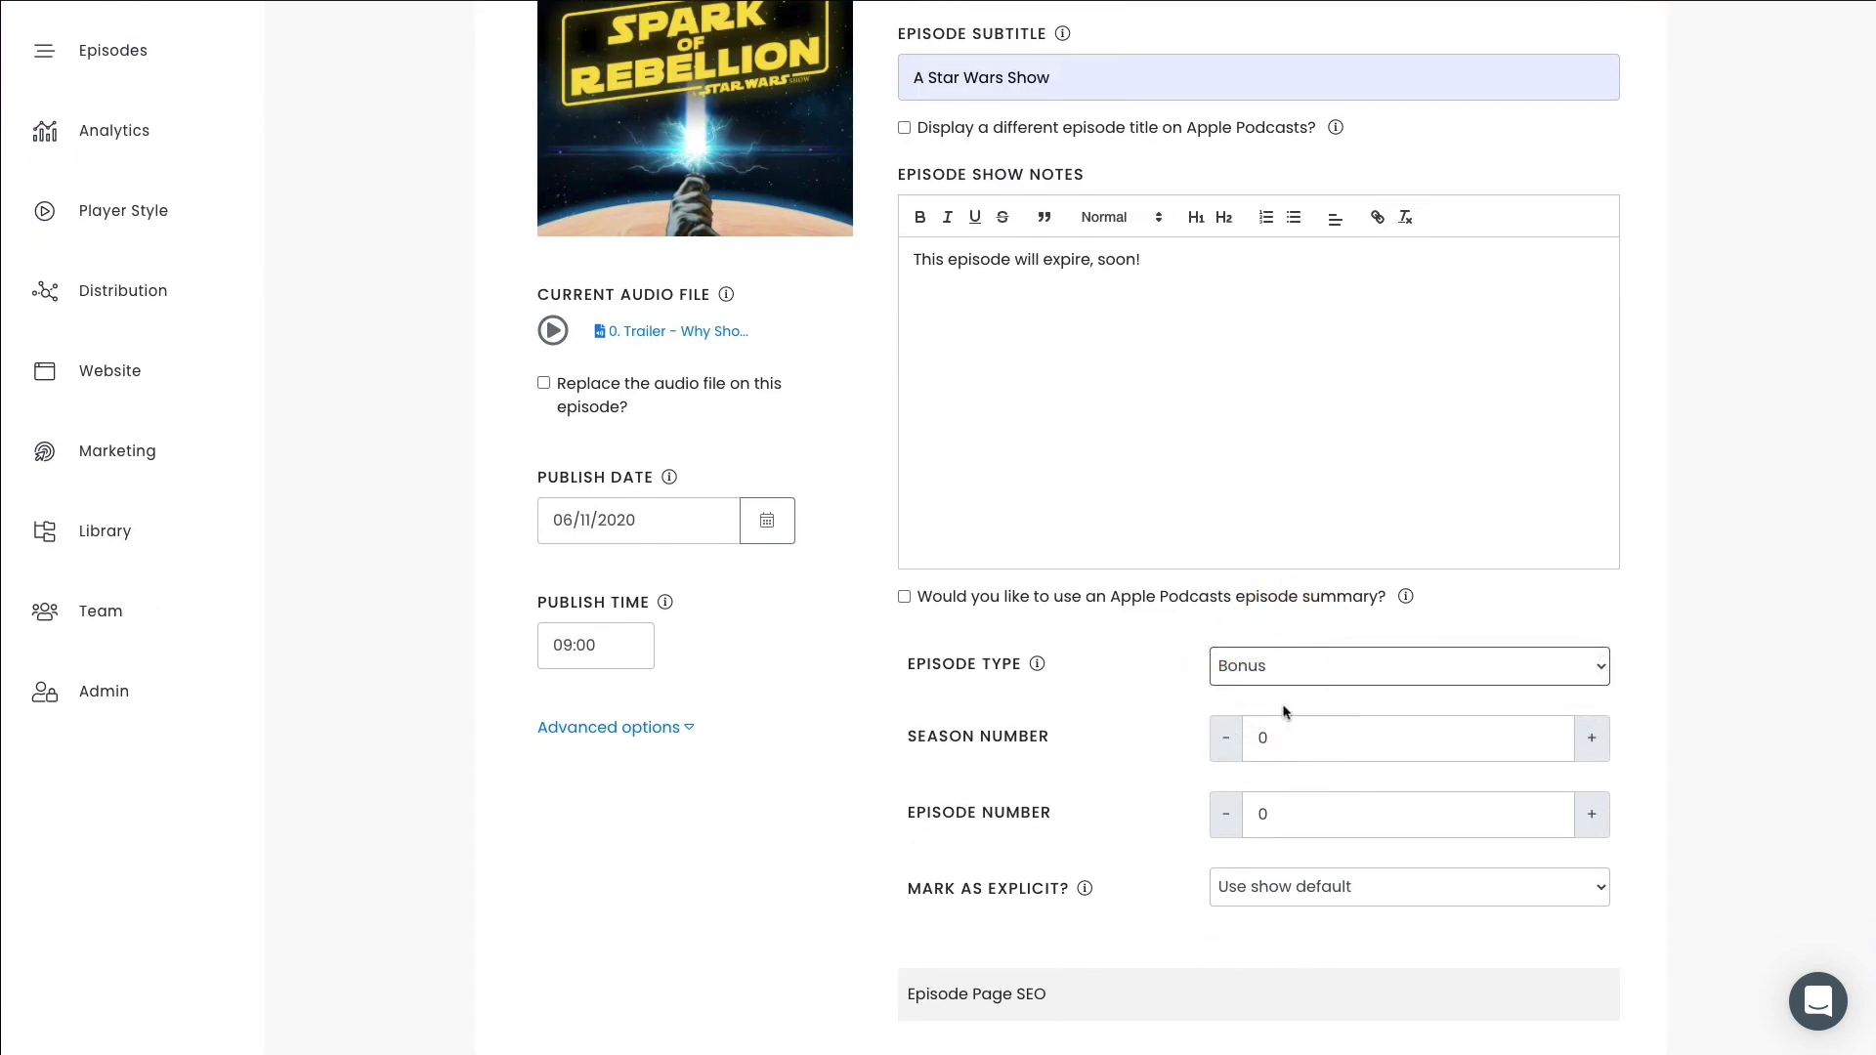
- Check the publish date calendar, leaving it at 06/11/2020 09:00
scroll(1261, 728, "down", 1)
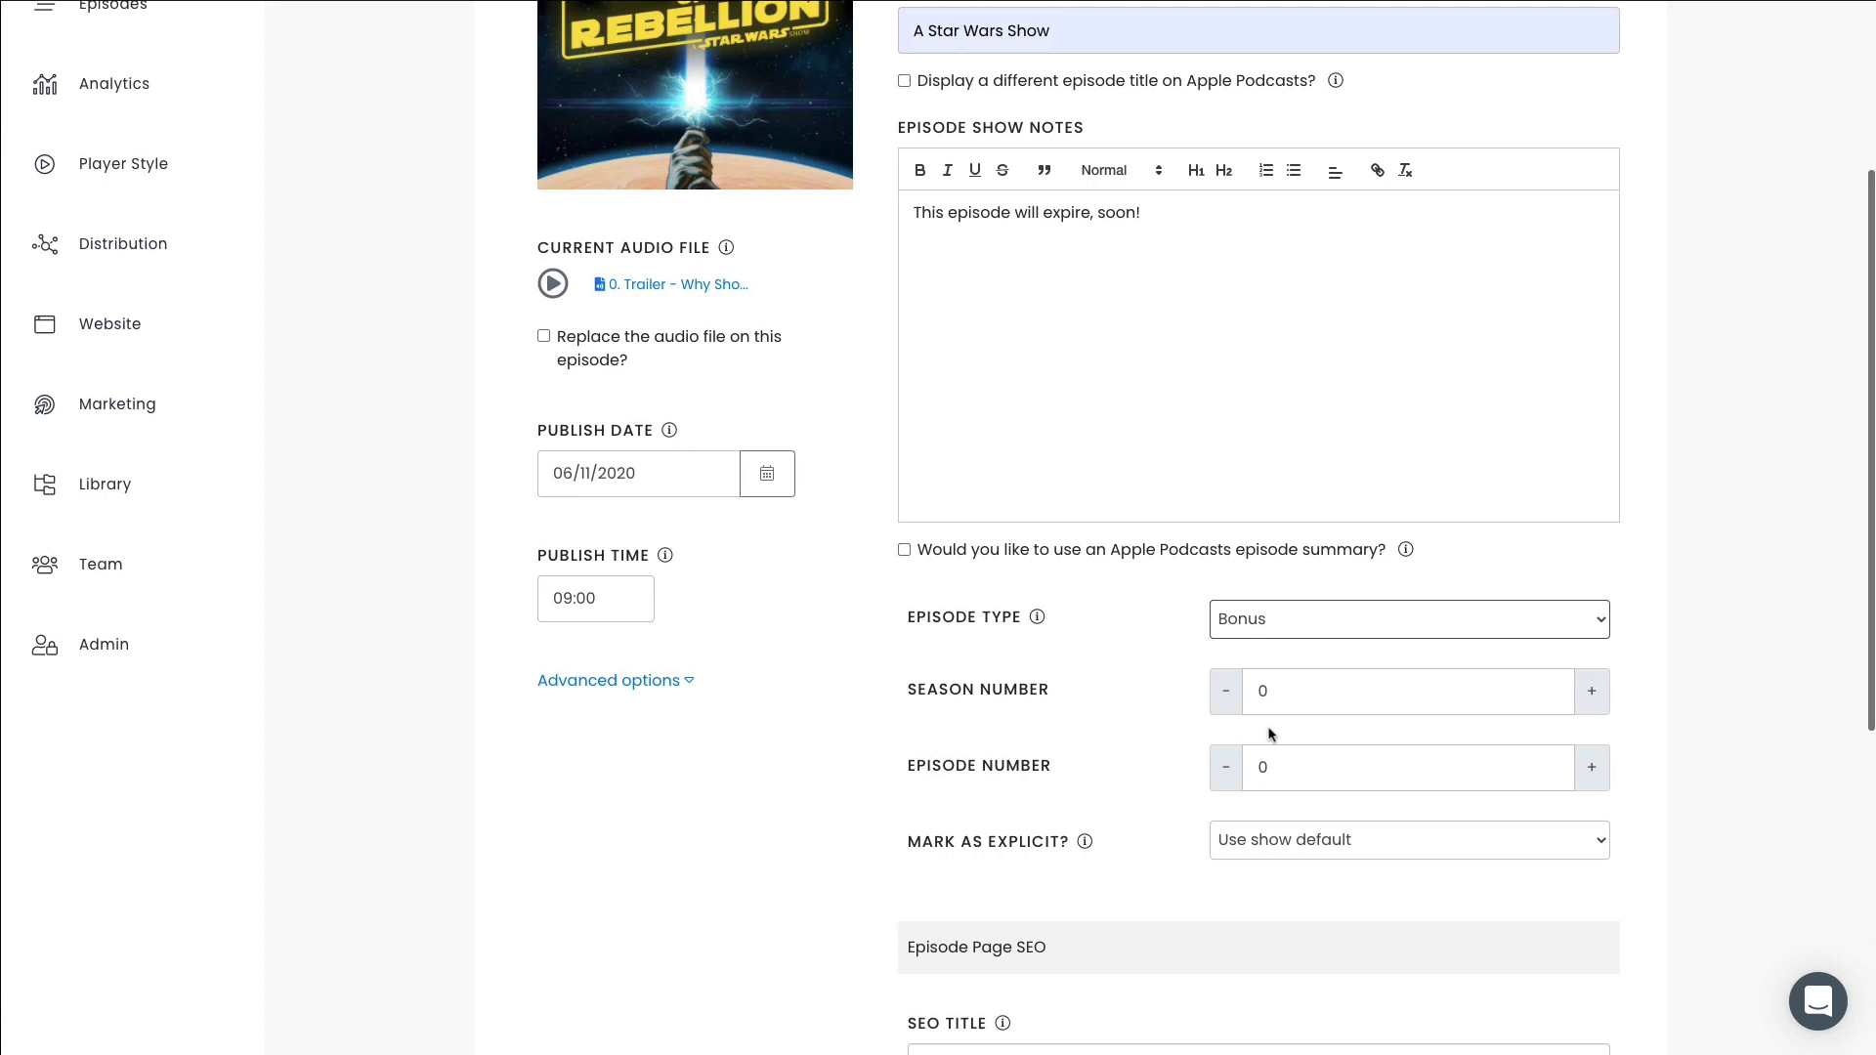
scroll(1270, 733, "down", 3)
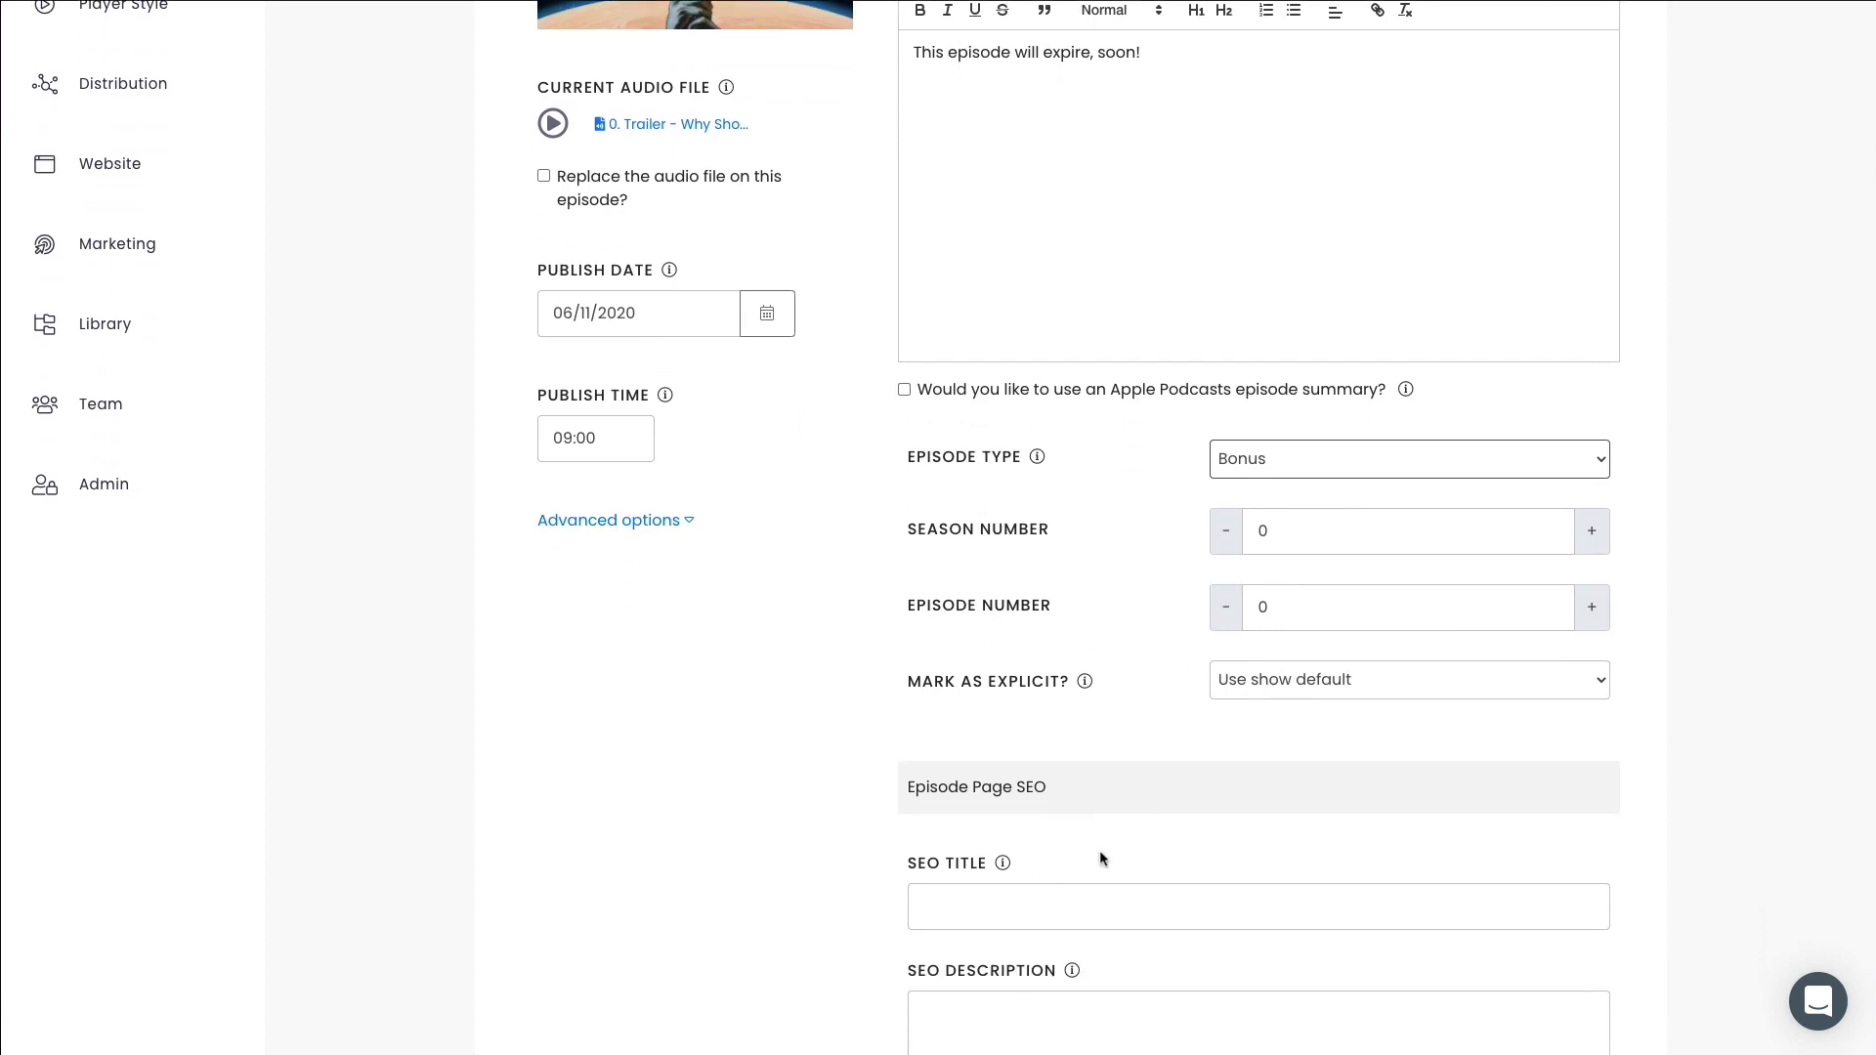
scroll(1099, 853, "down", 2)
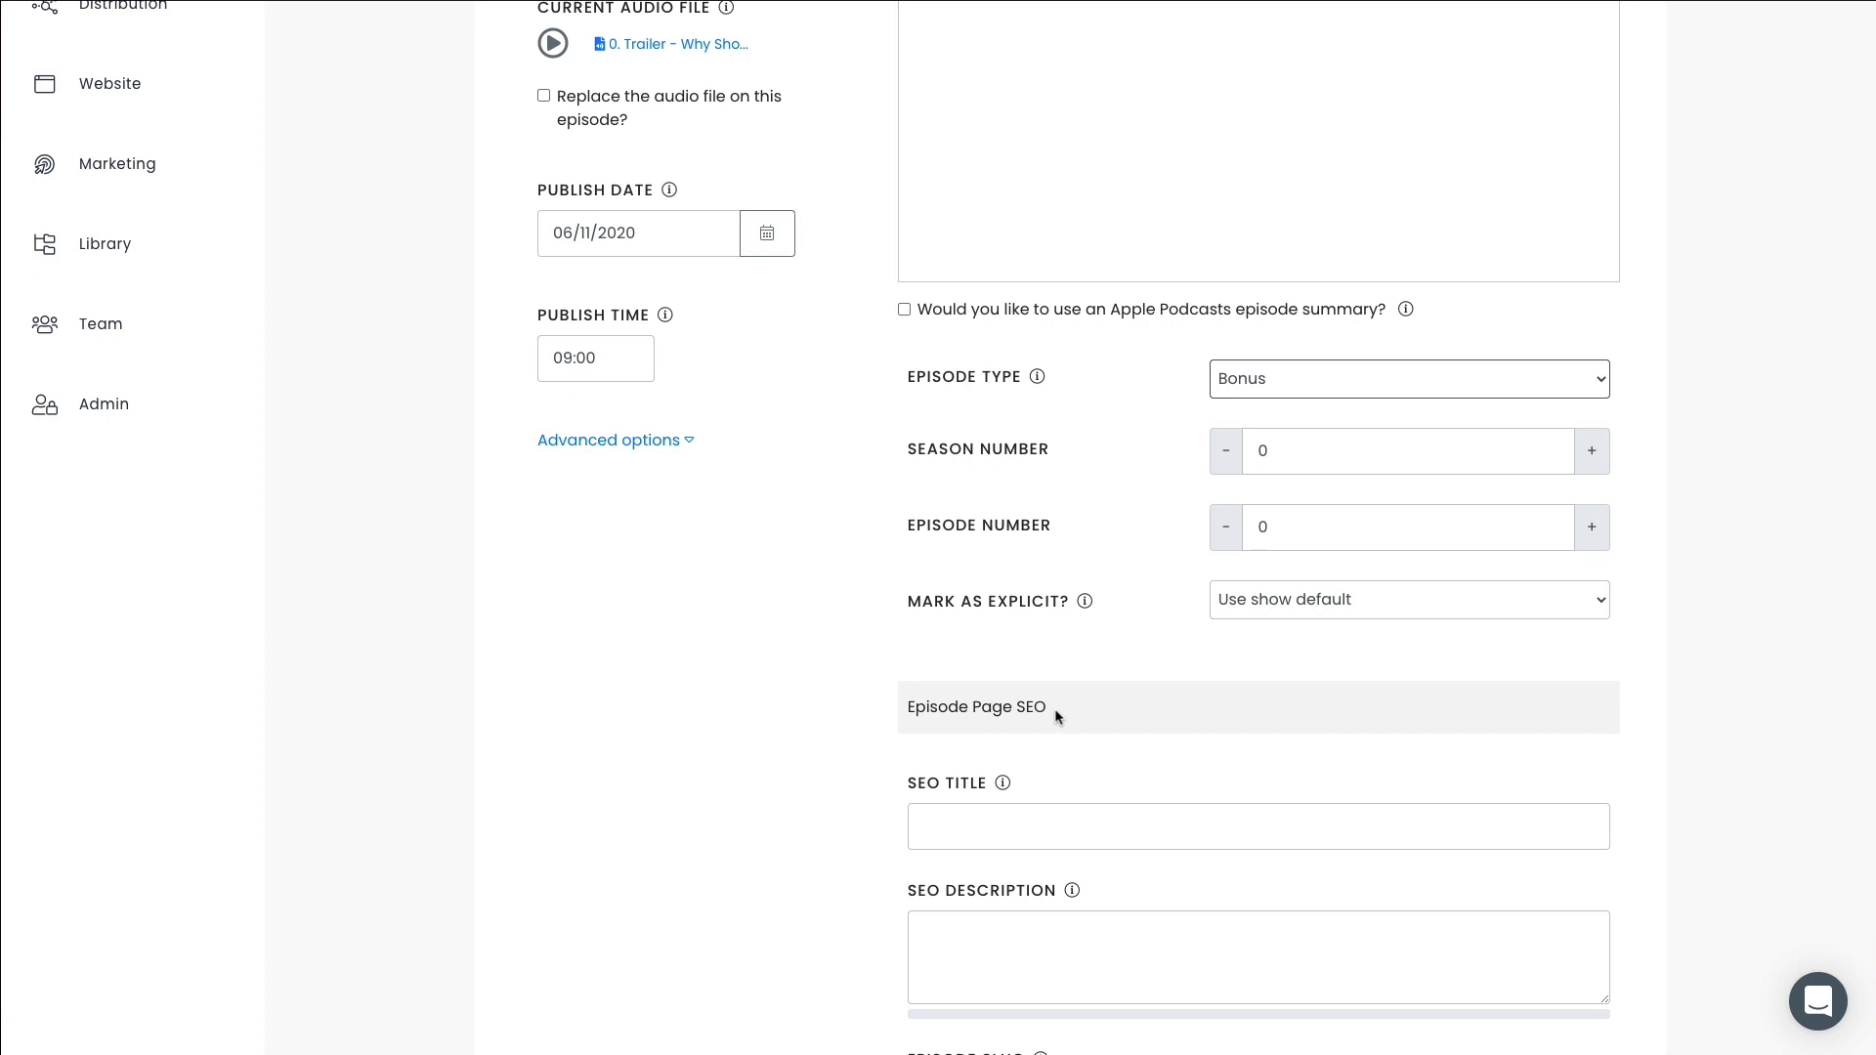
scroll(1055, 719, "down", 2)
scroll(1057, 720, "down", 1)
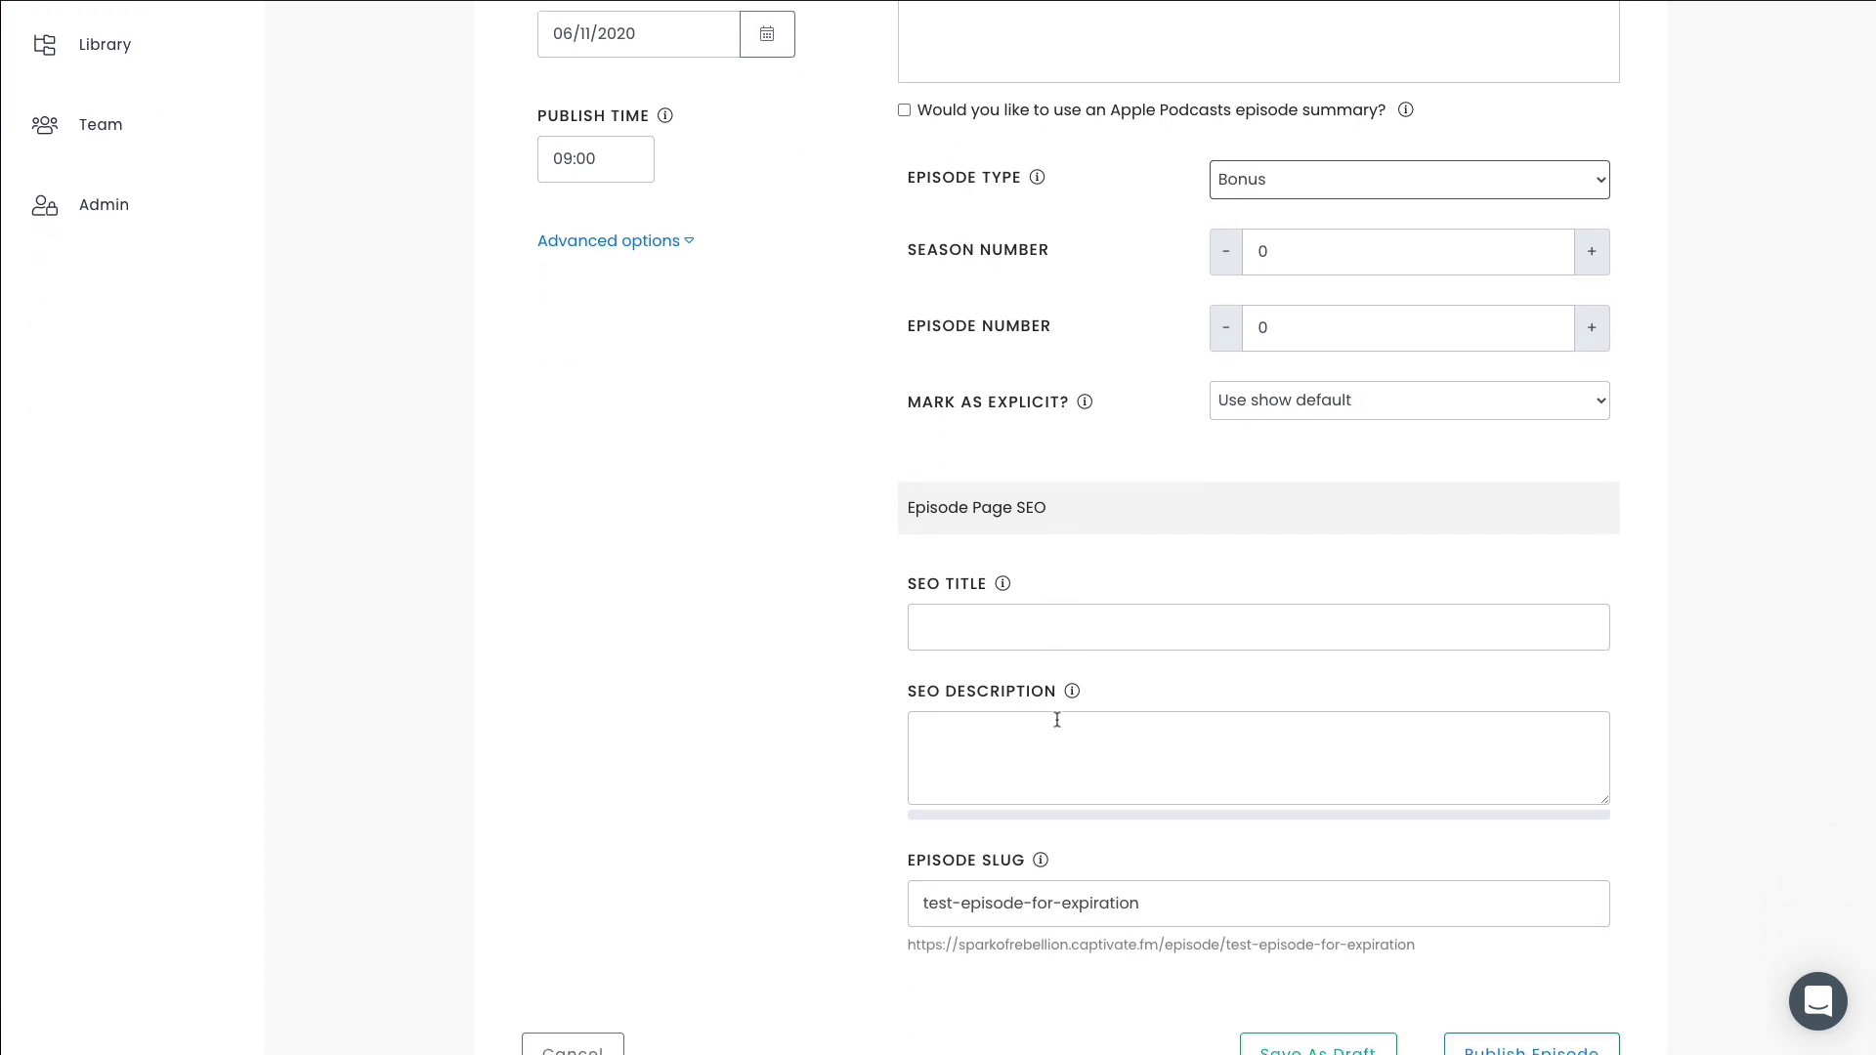
scroll(1056, 719, "up", 5)
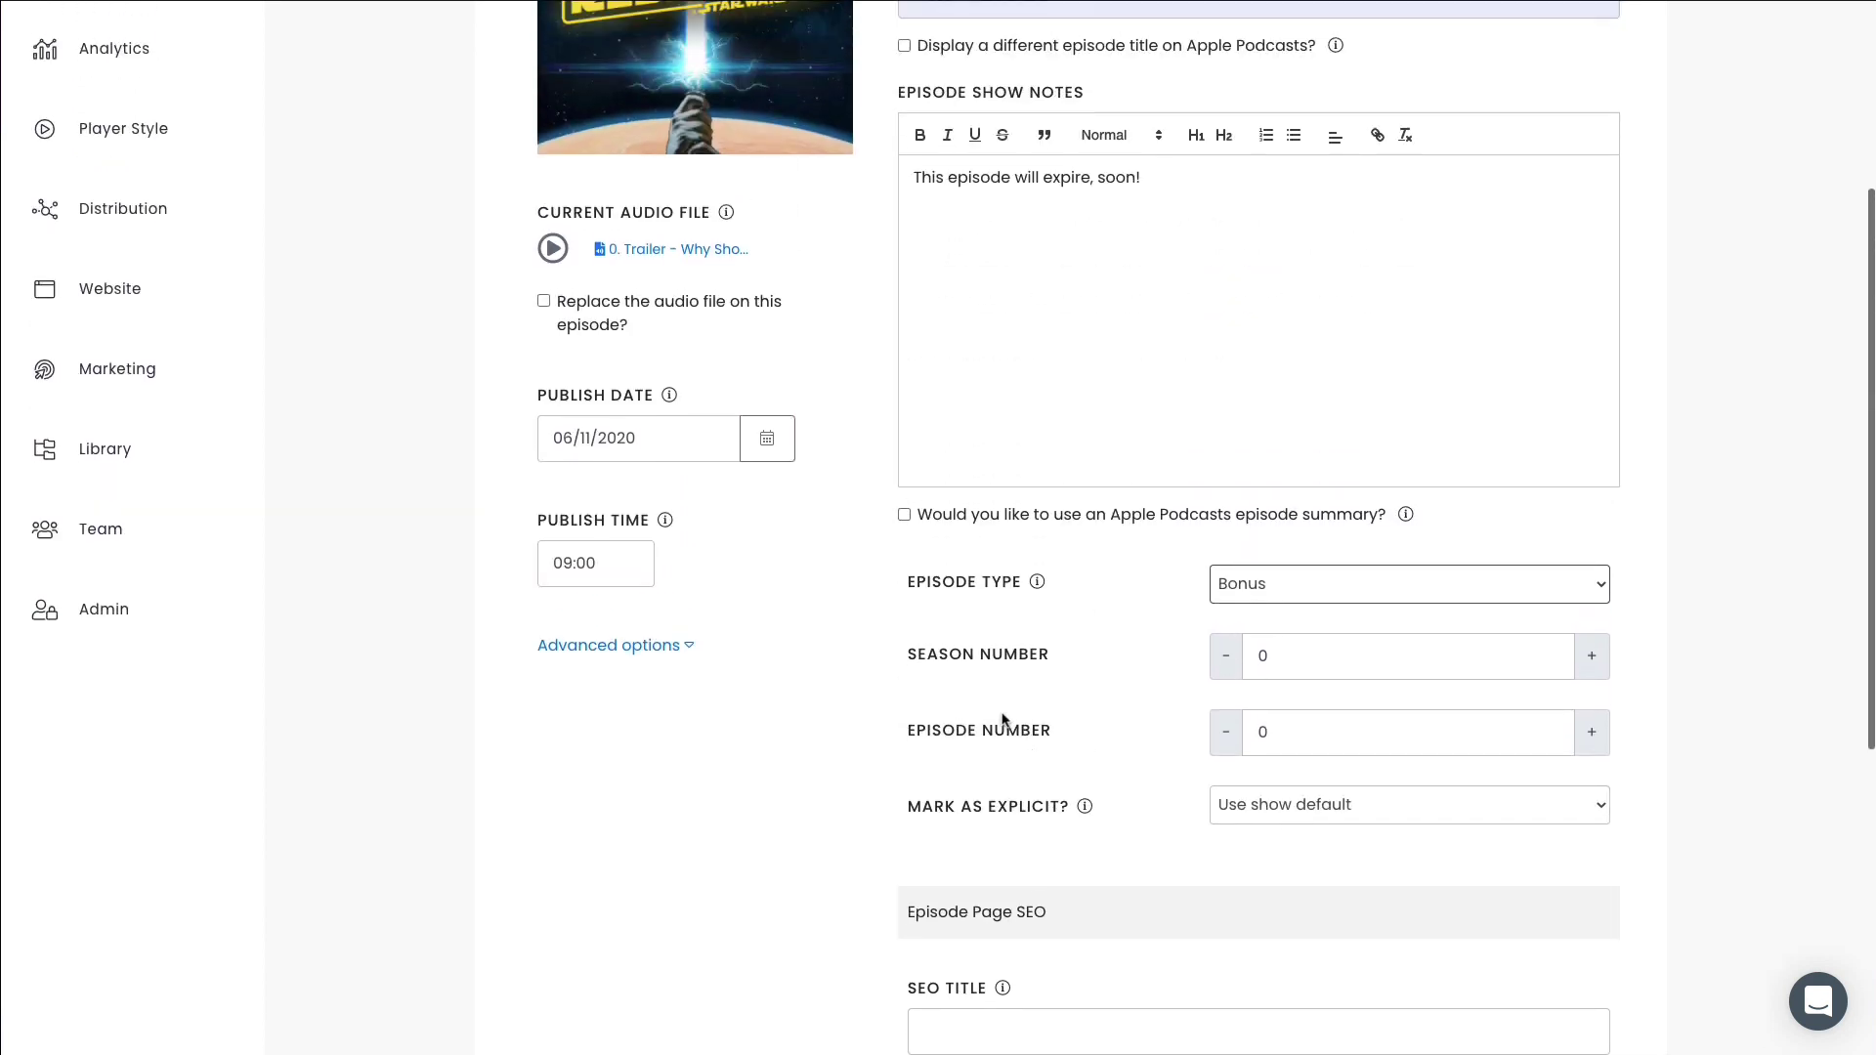
left_click(784, 445)
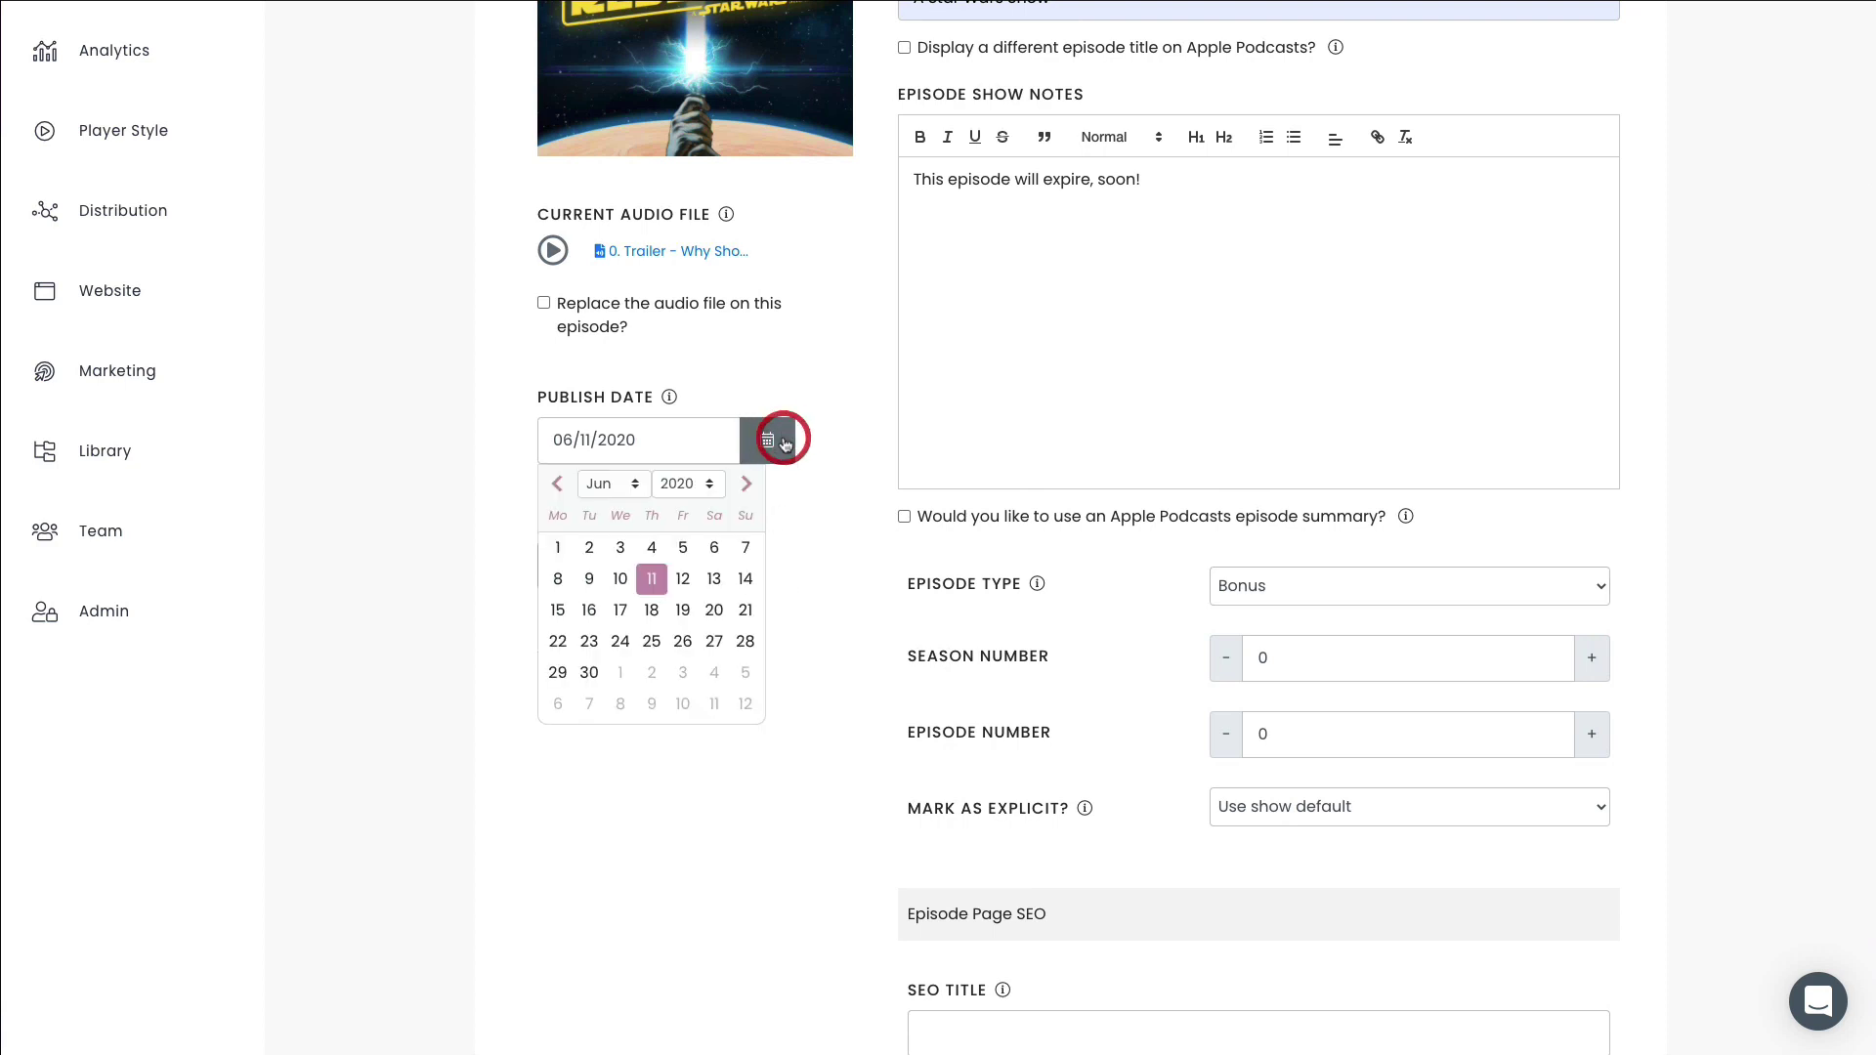
left_click(626, 580)
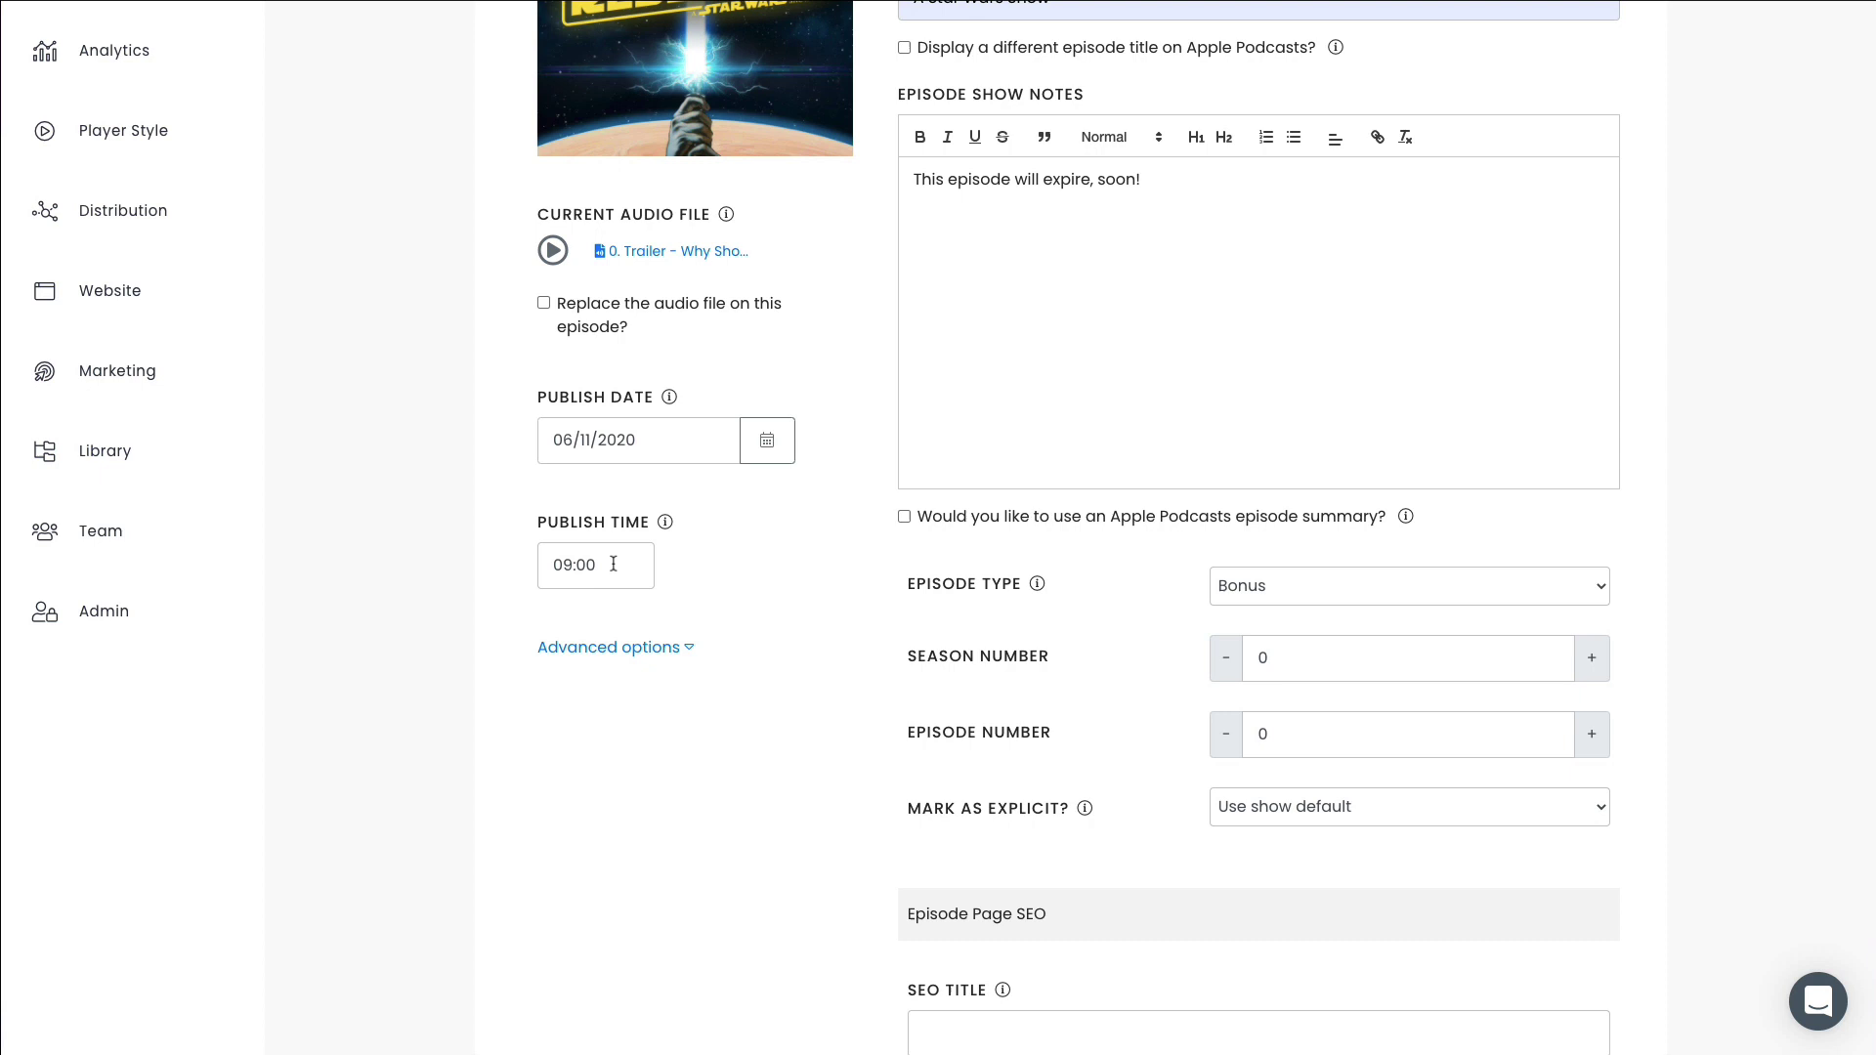
- Under Advanced options, enable 'Set episode expiration date?' and bring up the Expiry Date calendar
left_click(690, 649)
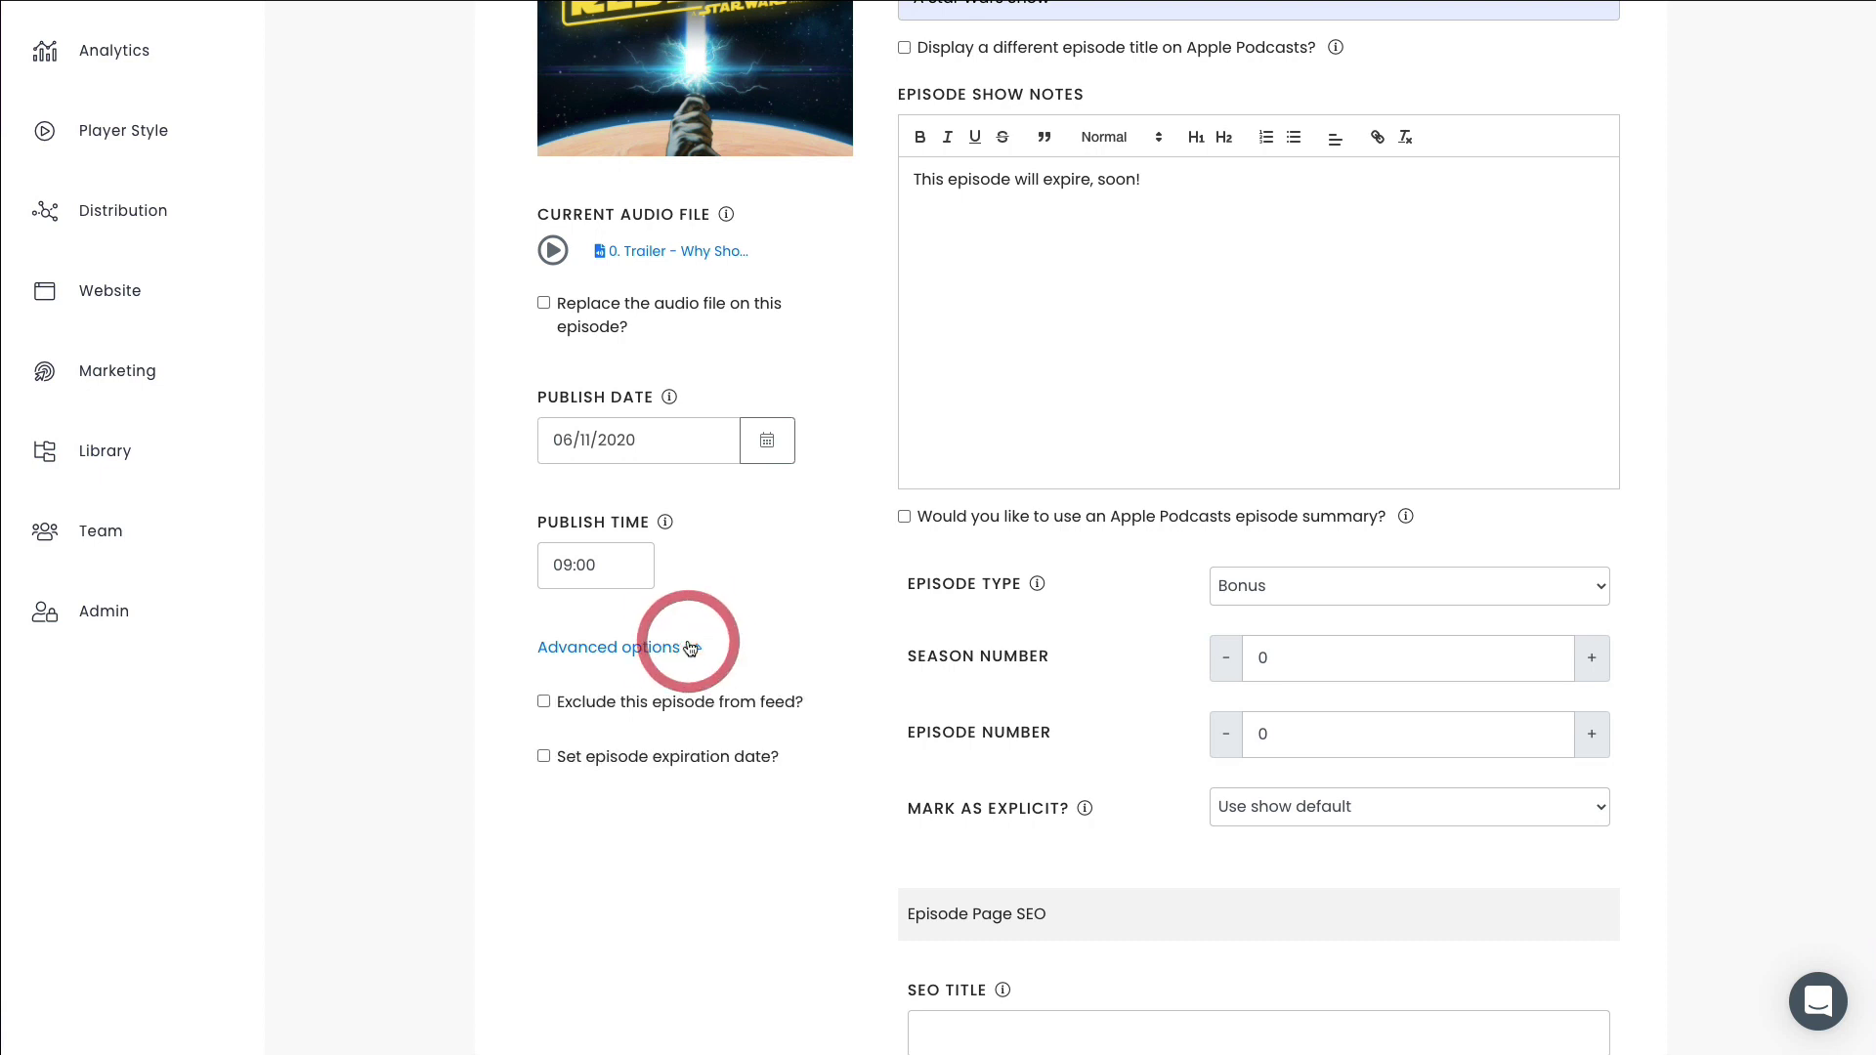
left_click(698, 758)
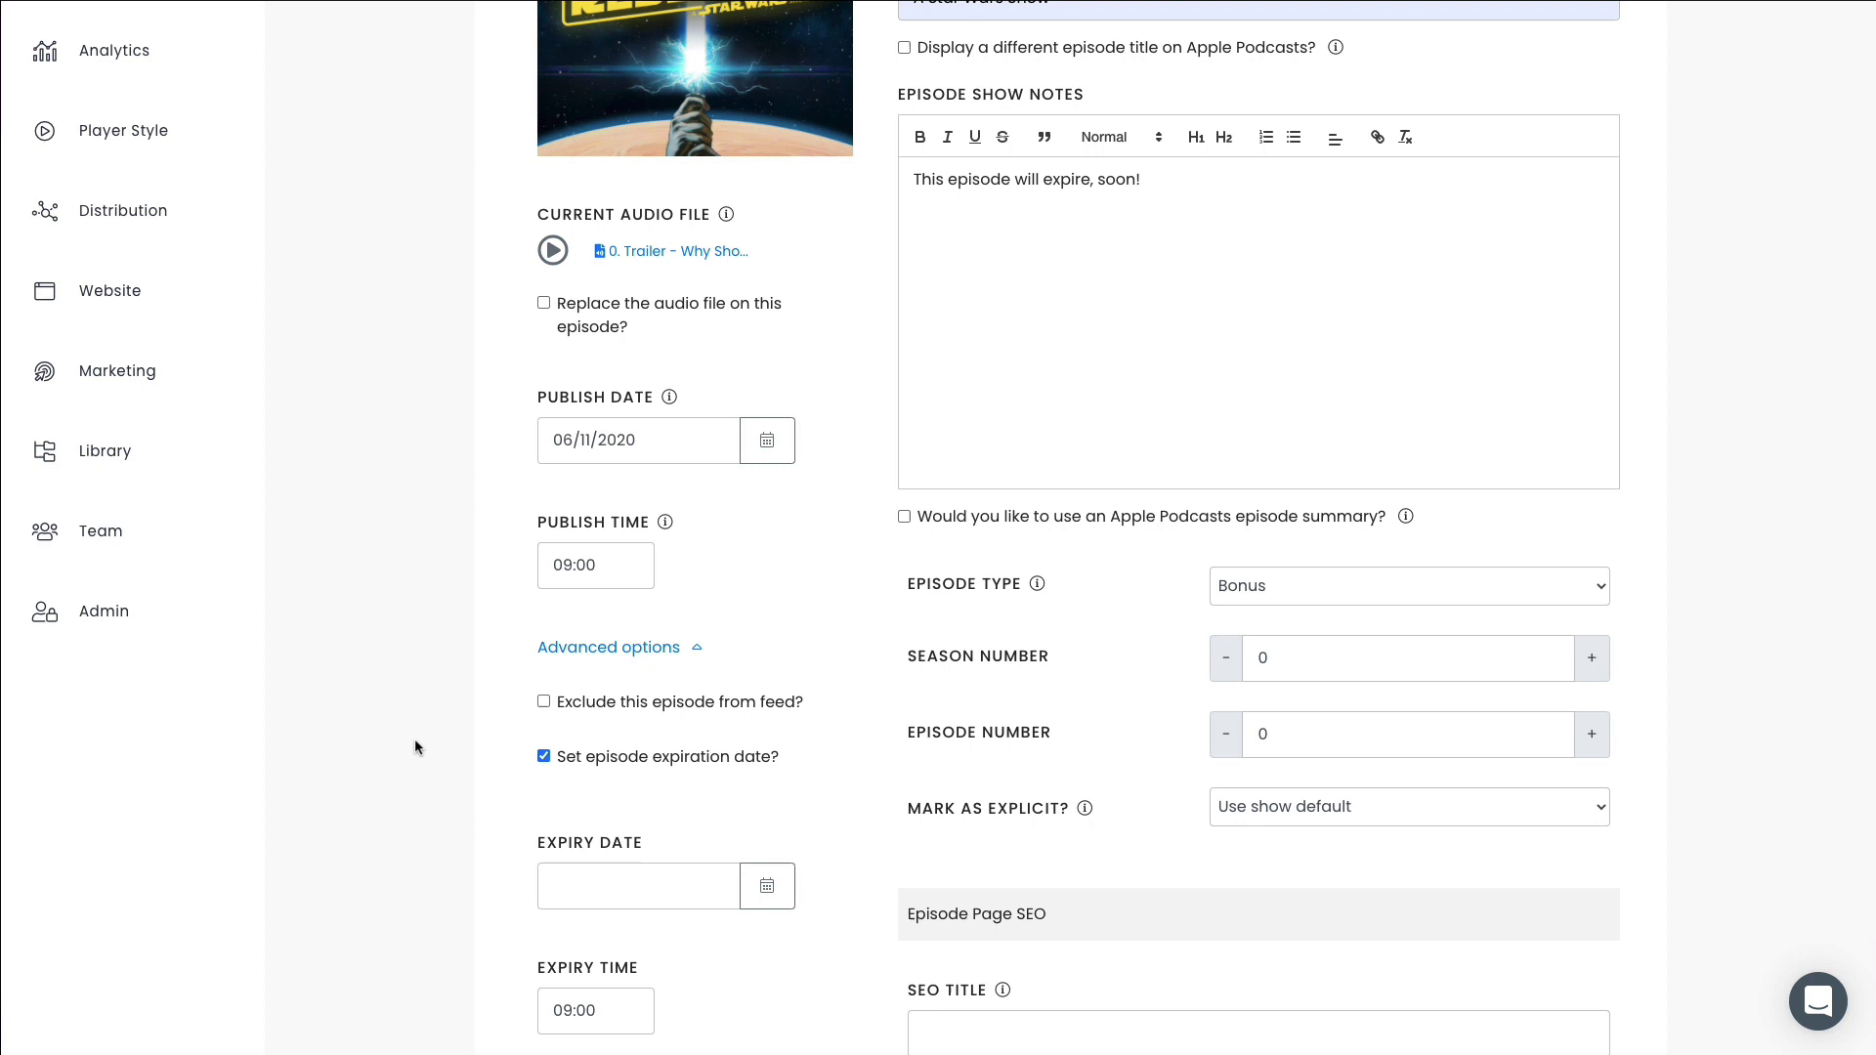
scroll(416, 748, "down", 3)
scroll(416, 748, "down", 1)
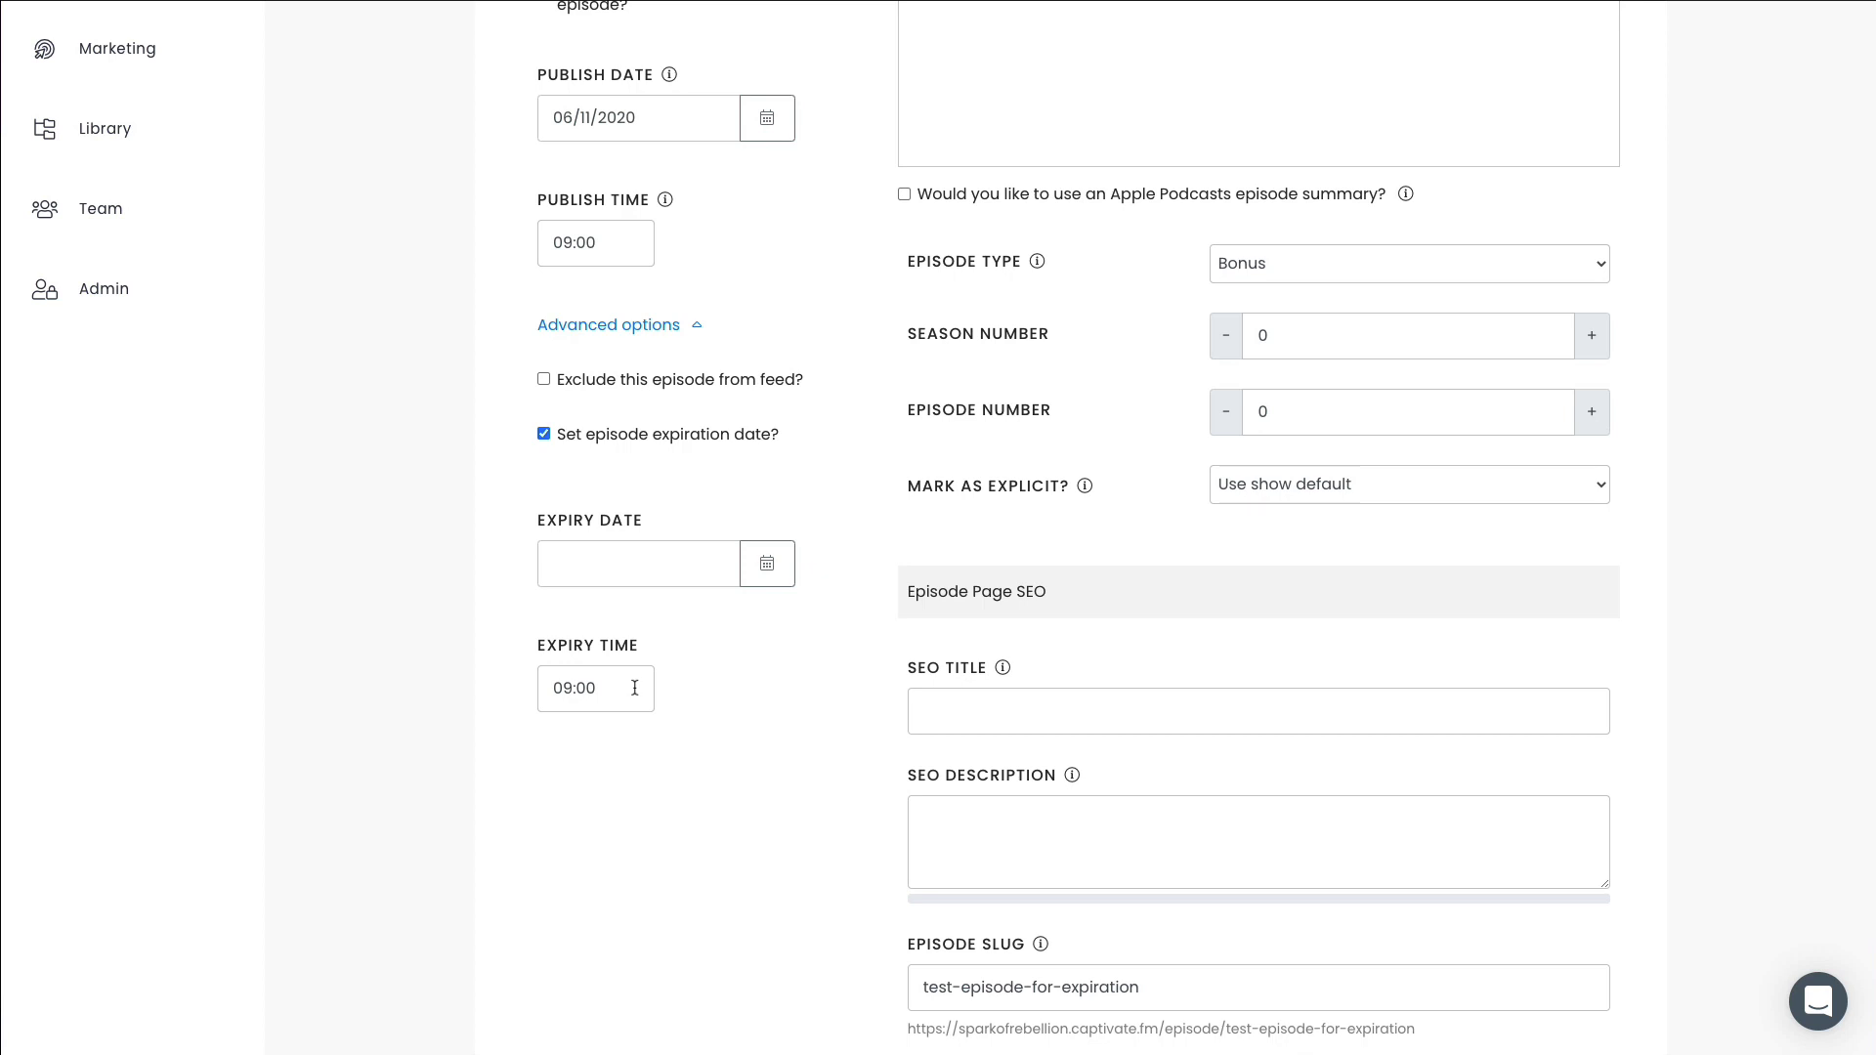
left_click(769, 565)
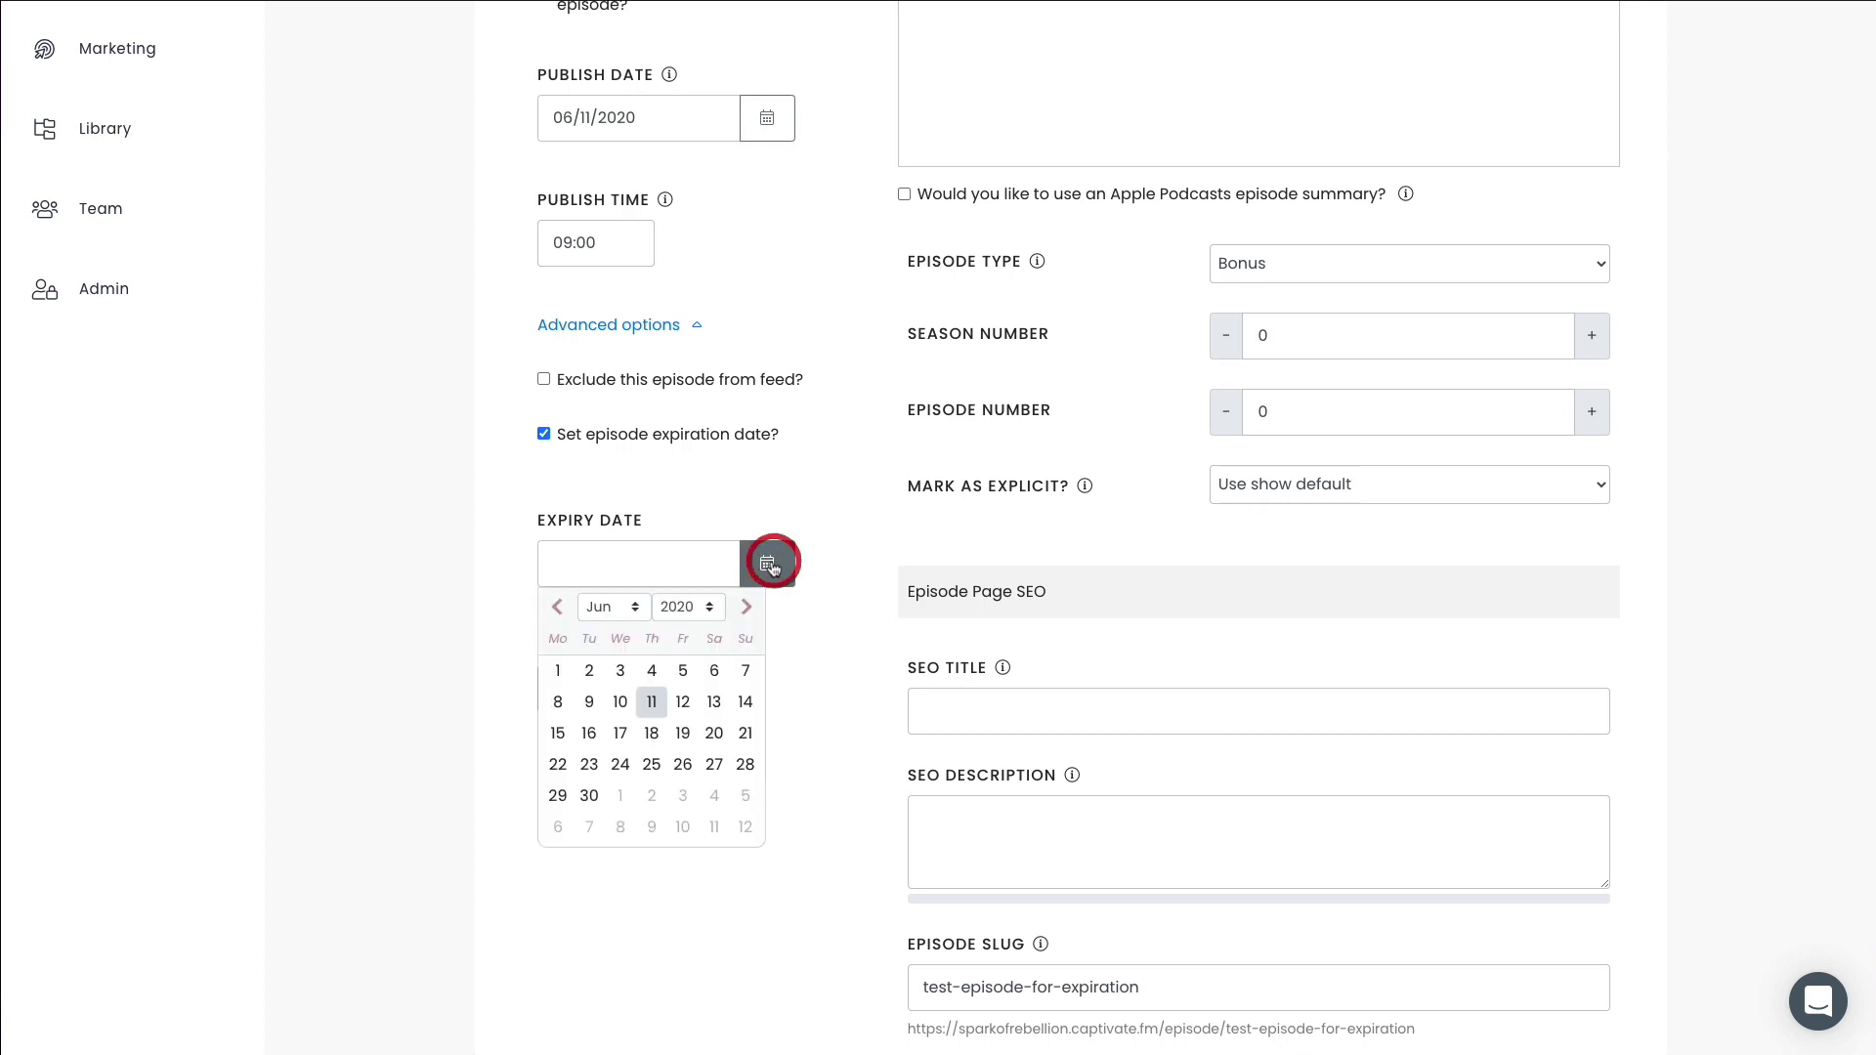
- Set the expiry date to 11 June 2020 and the expiry time to 10:30
left_click(654, 702)
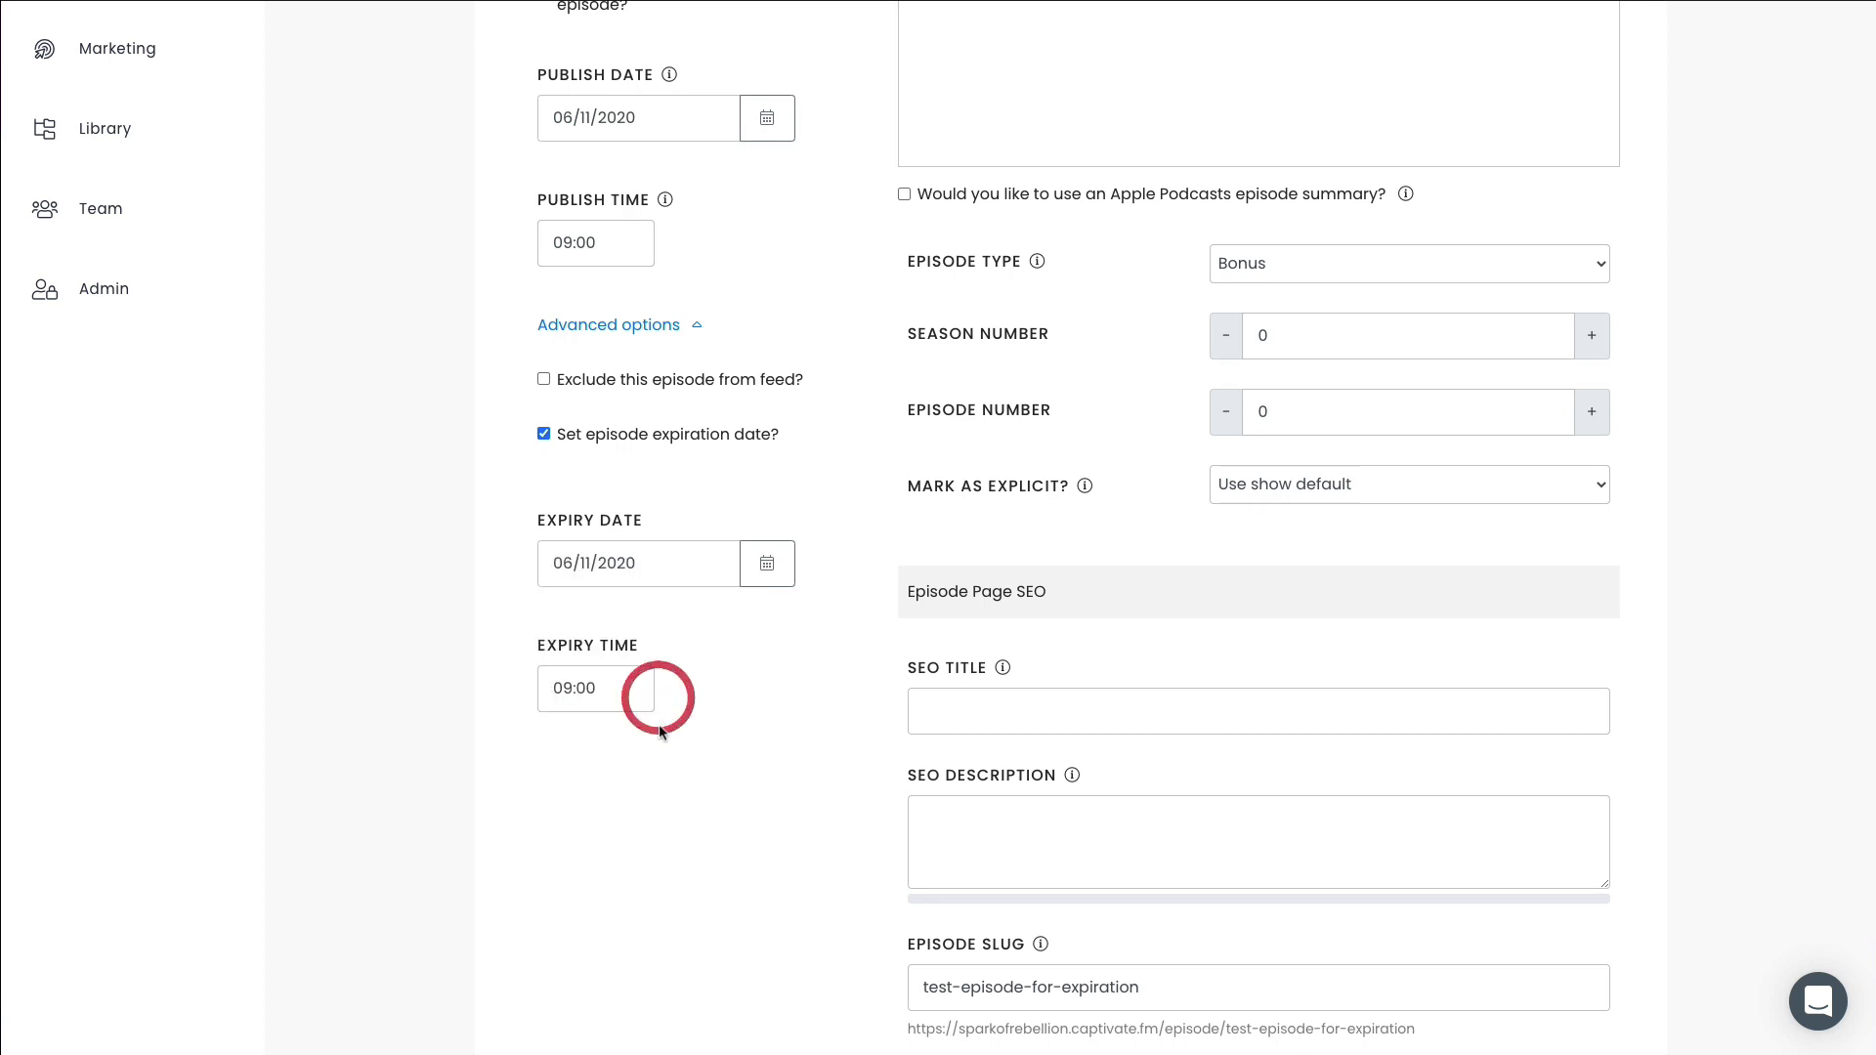
left_click(602, 689)
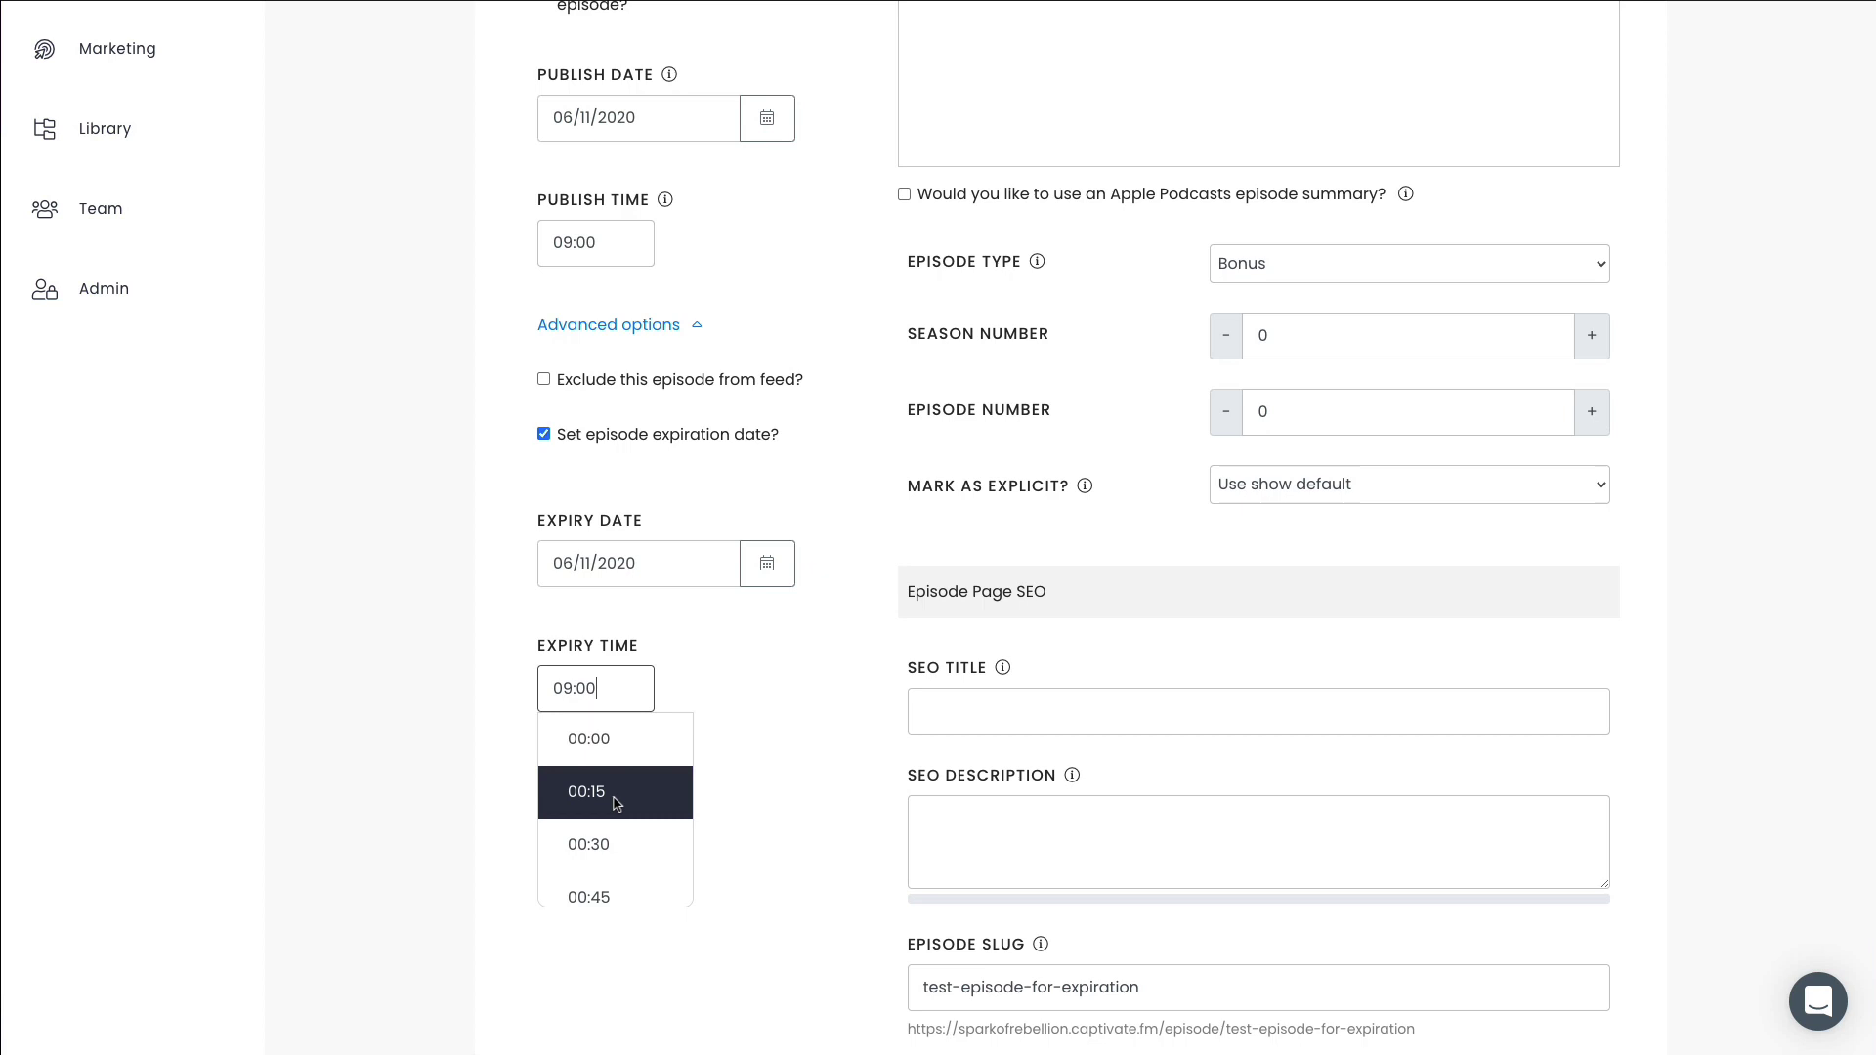
scroll(606, 797, "down", 8)
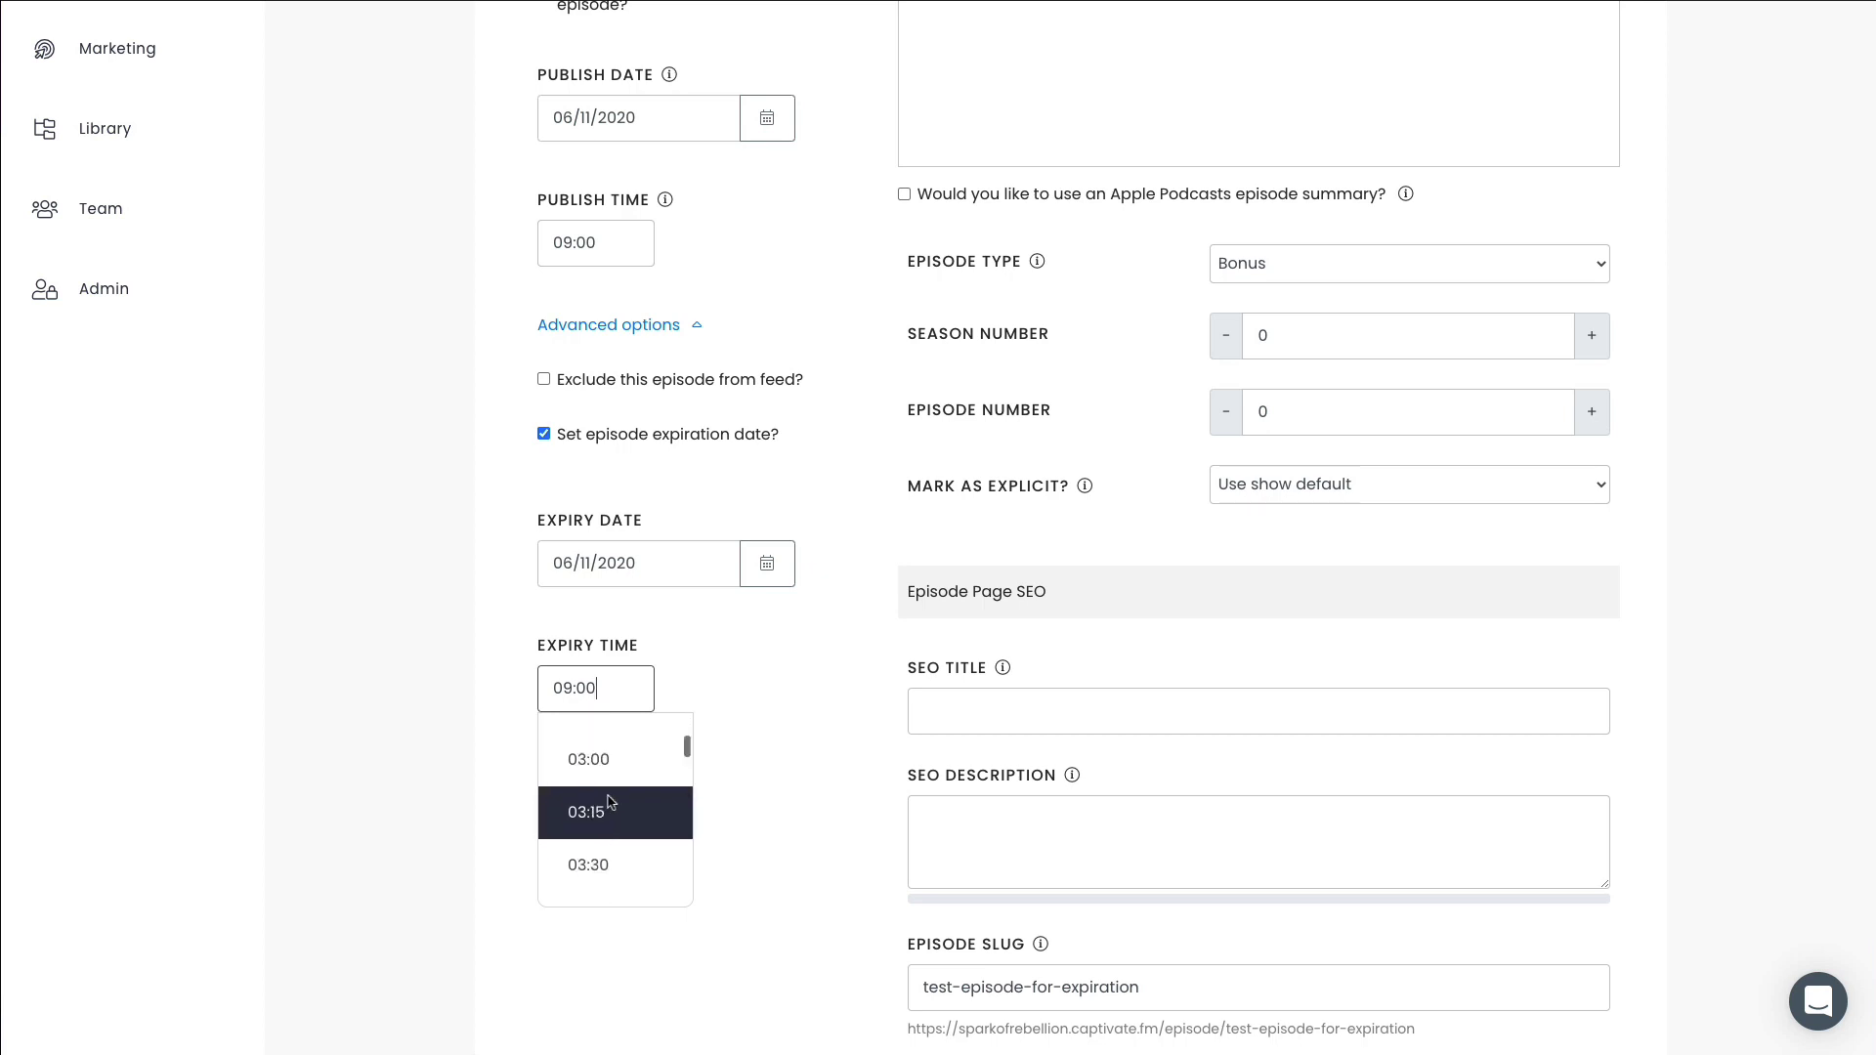
scroll(608, 797, "down", 20)
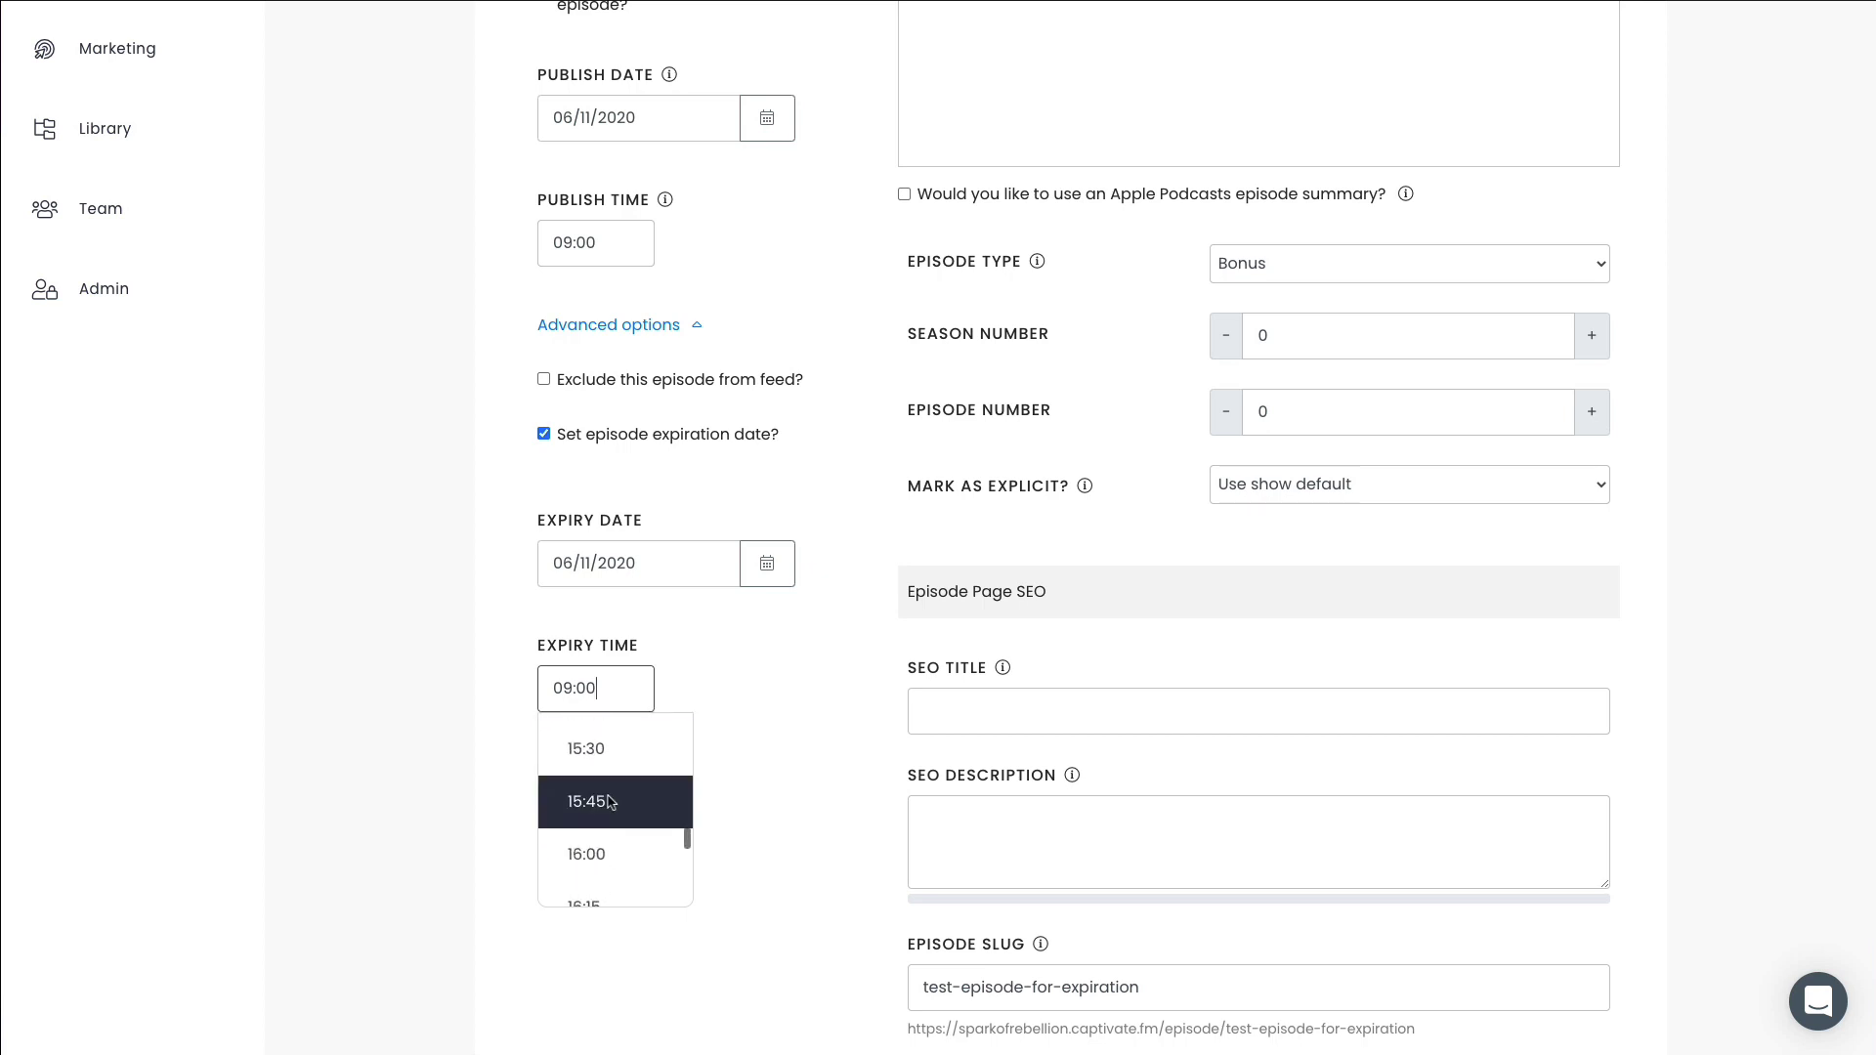
scroll(608, 801, "up", 6)
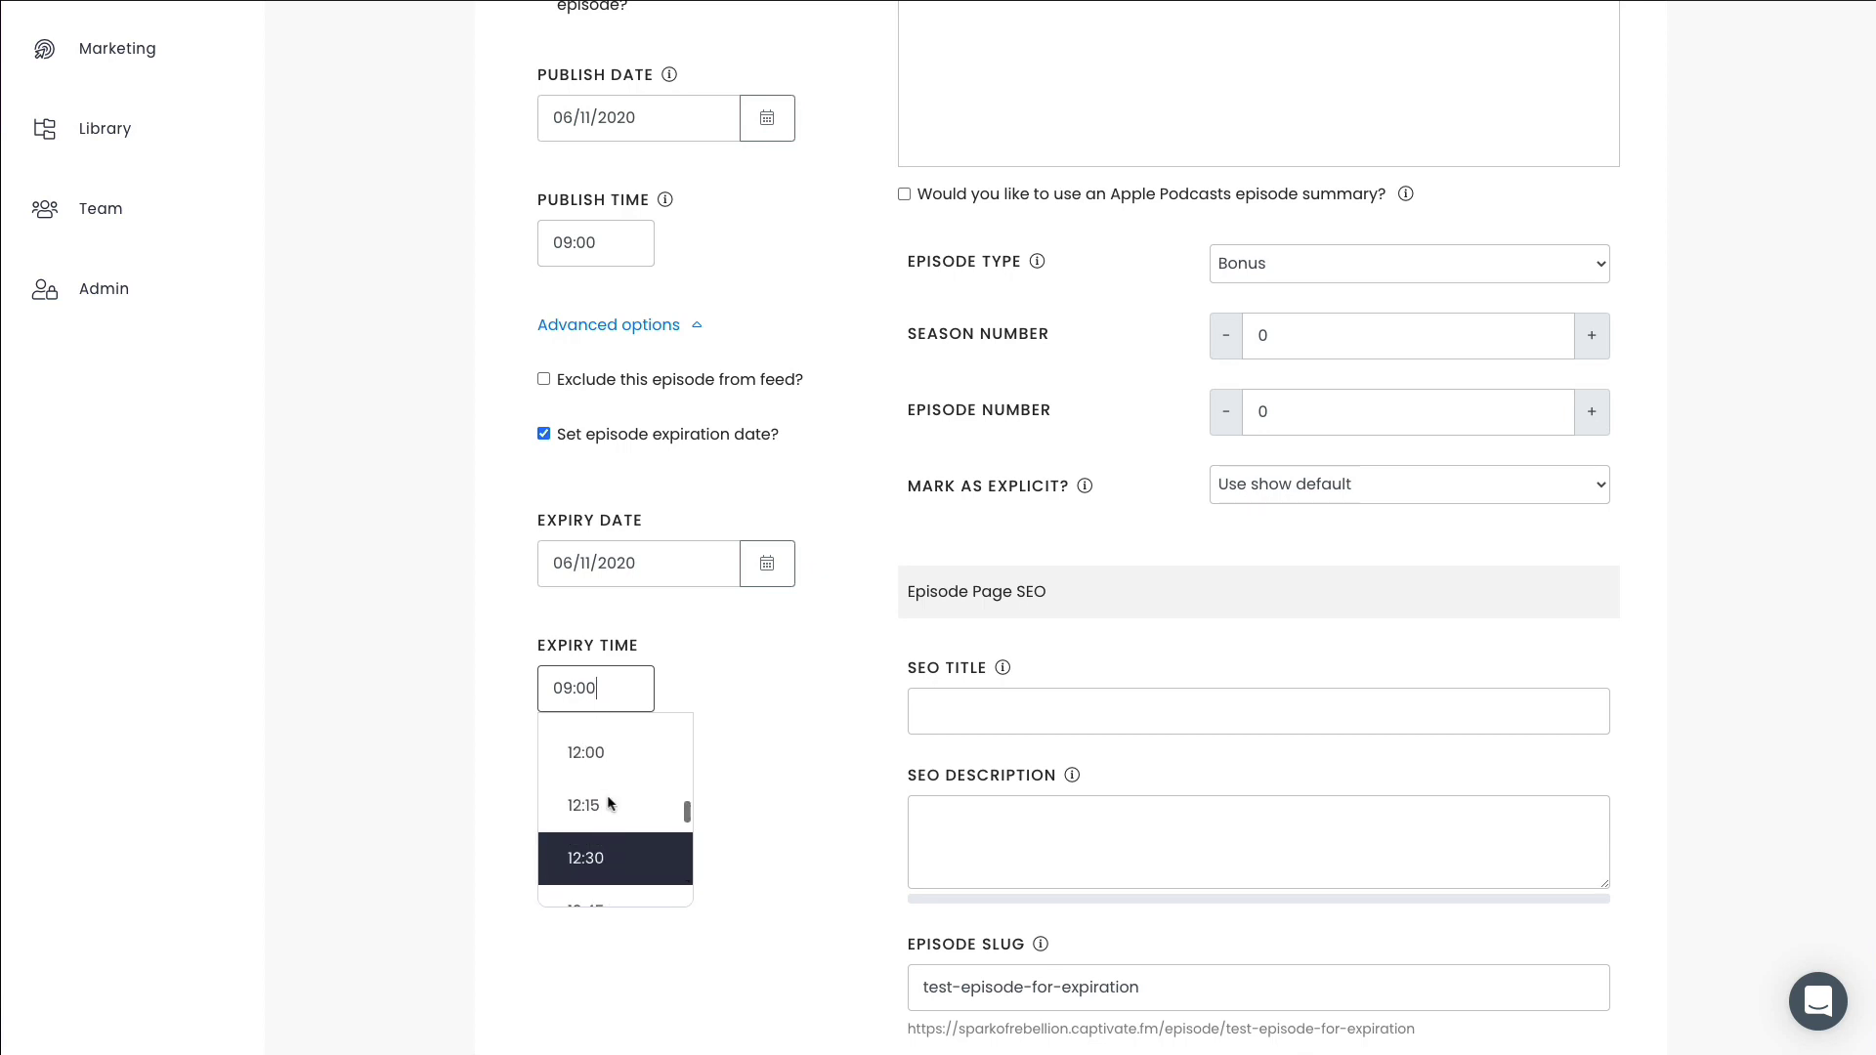
scroll(607, 796, "up", 3)
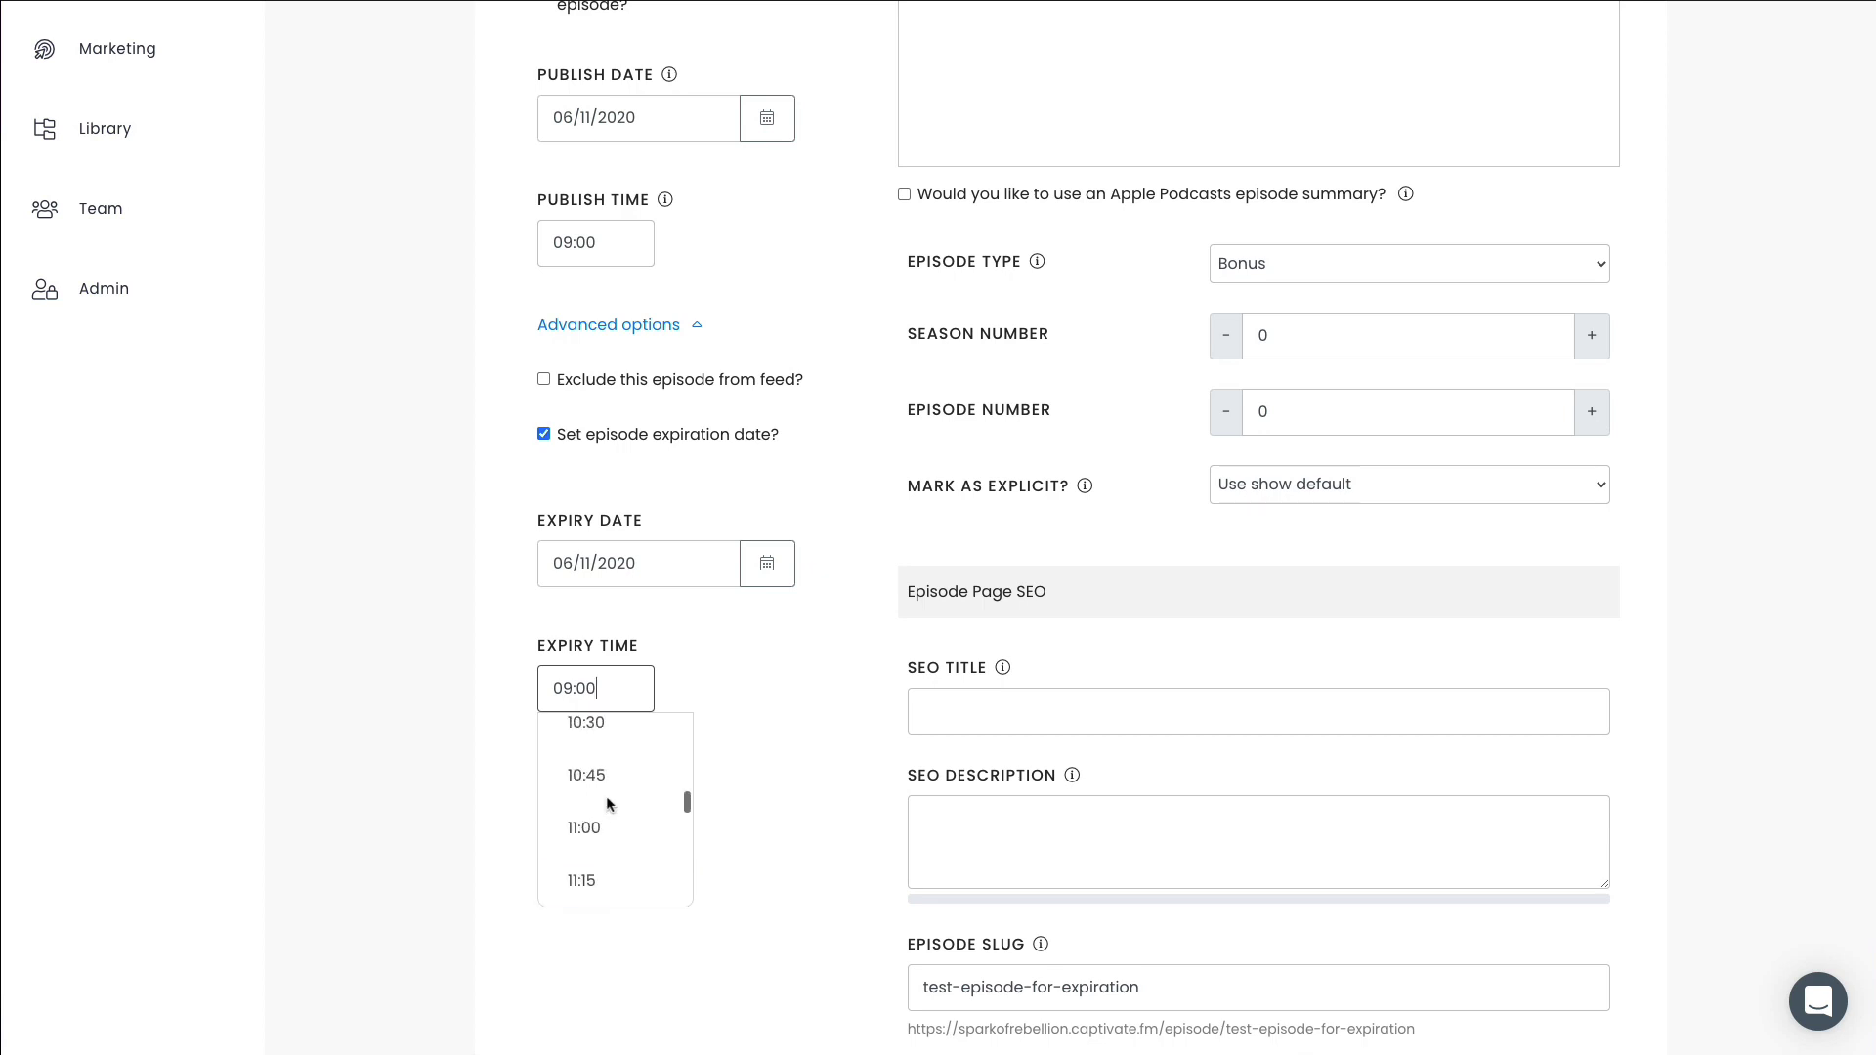
left_click(610, 740)
scroll(714, 733, "down", 3)
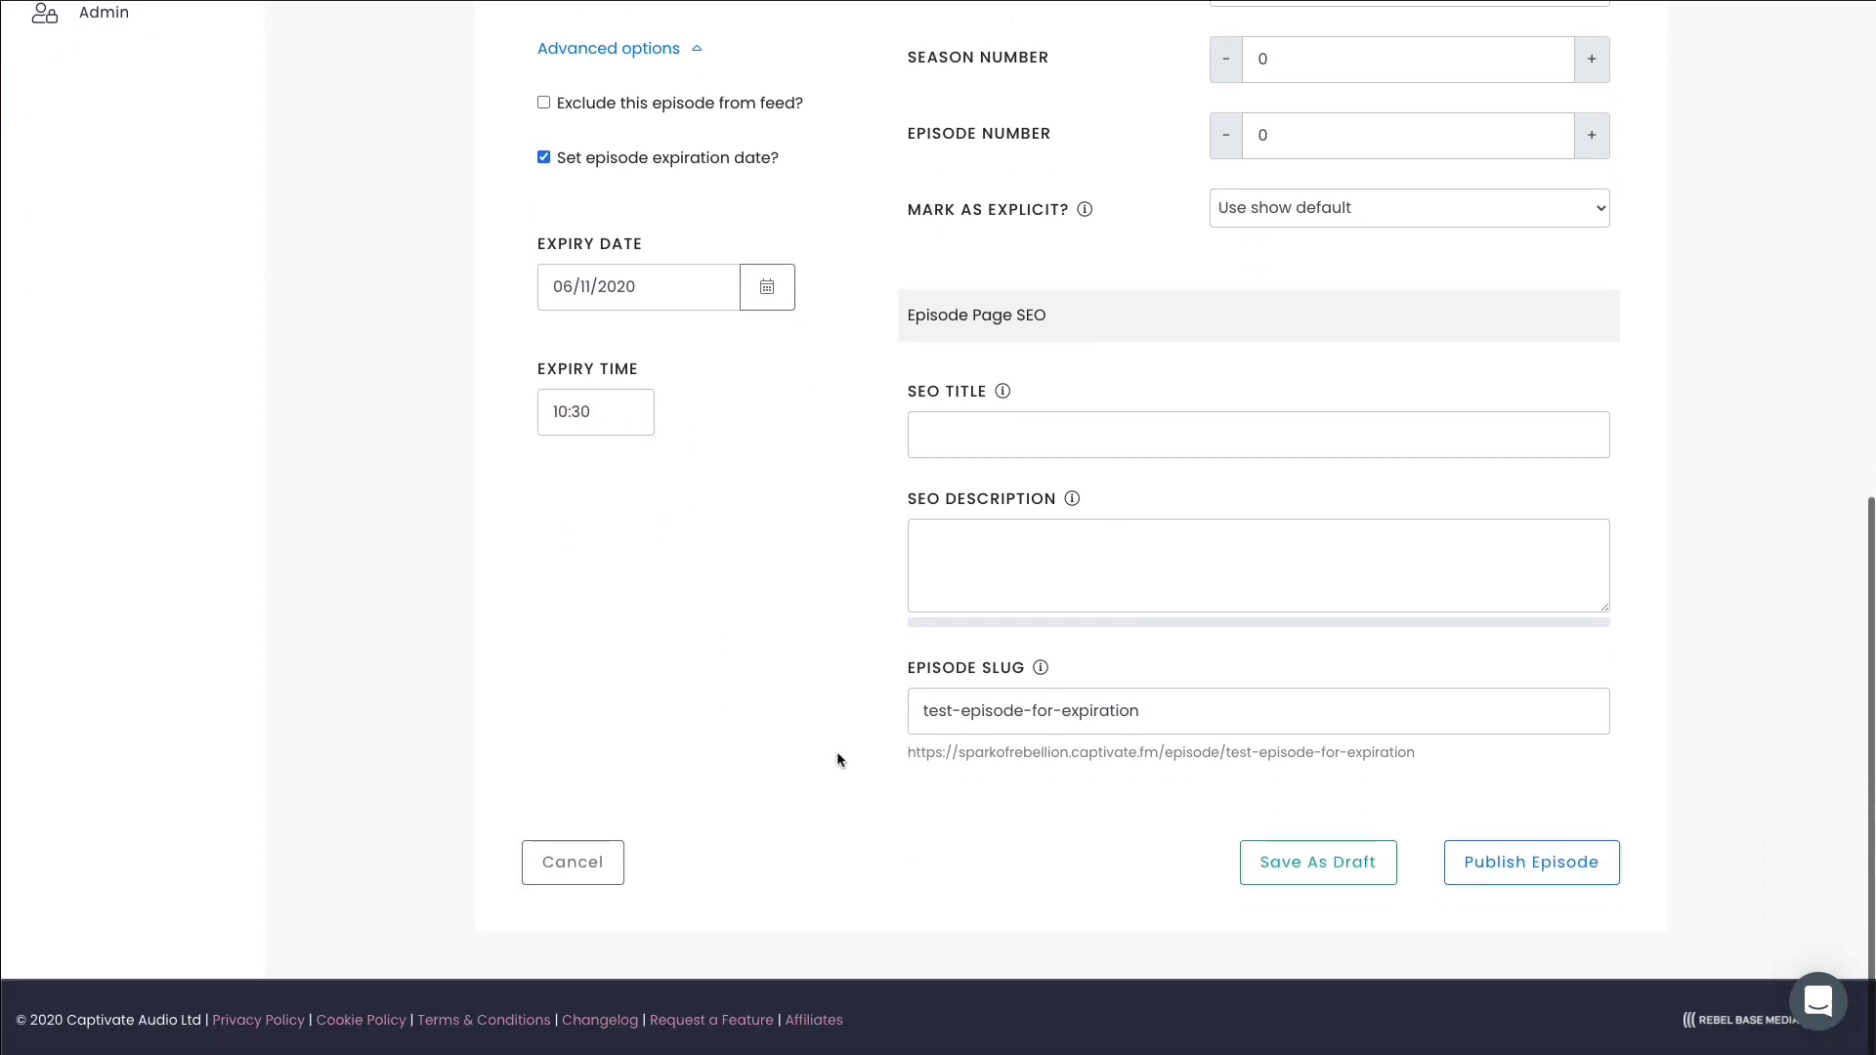
- Publish the 'Test Episode for Expiration' episode
left_click(1512, 860)
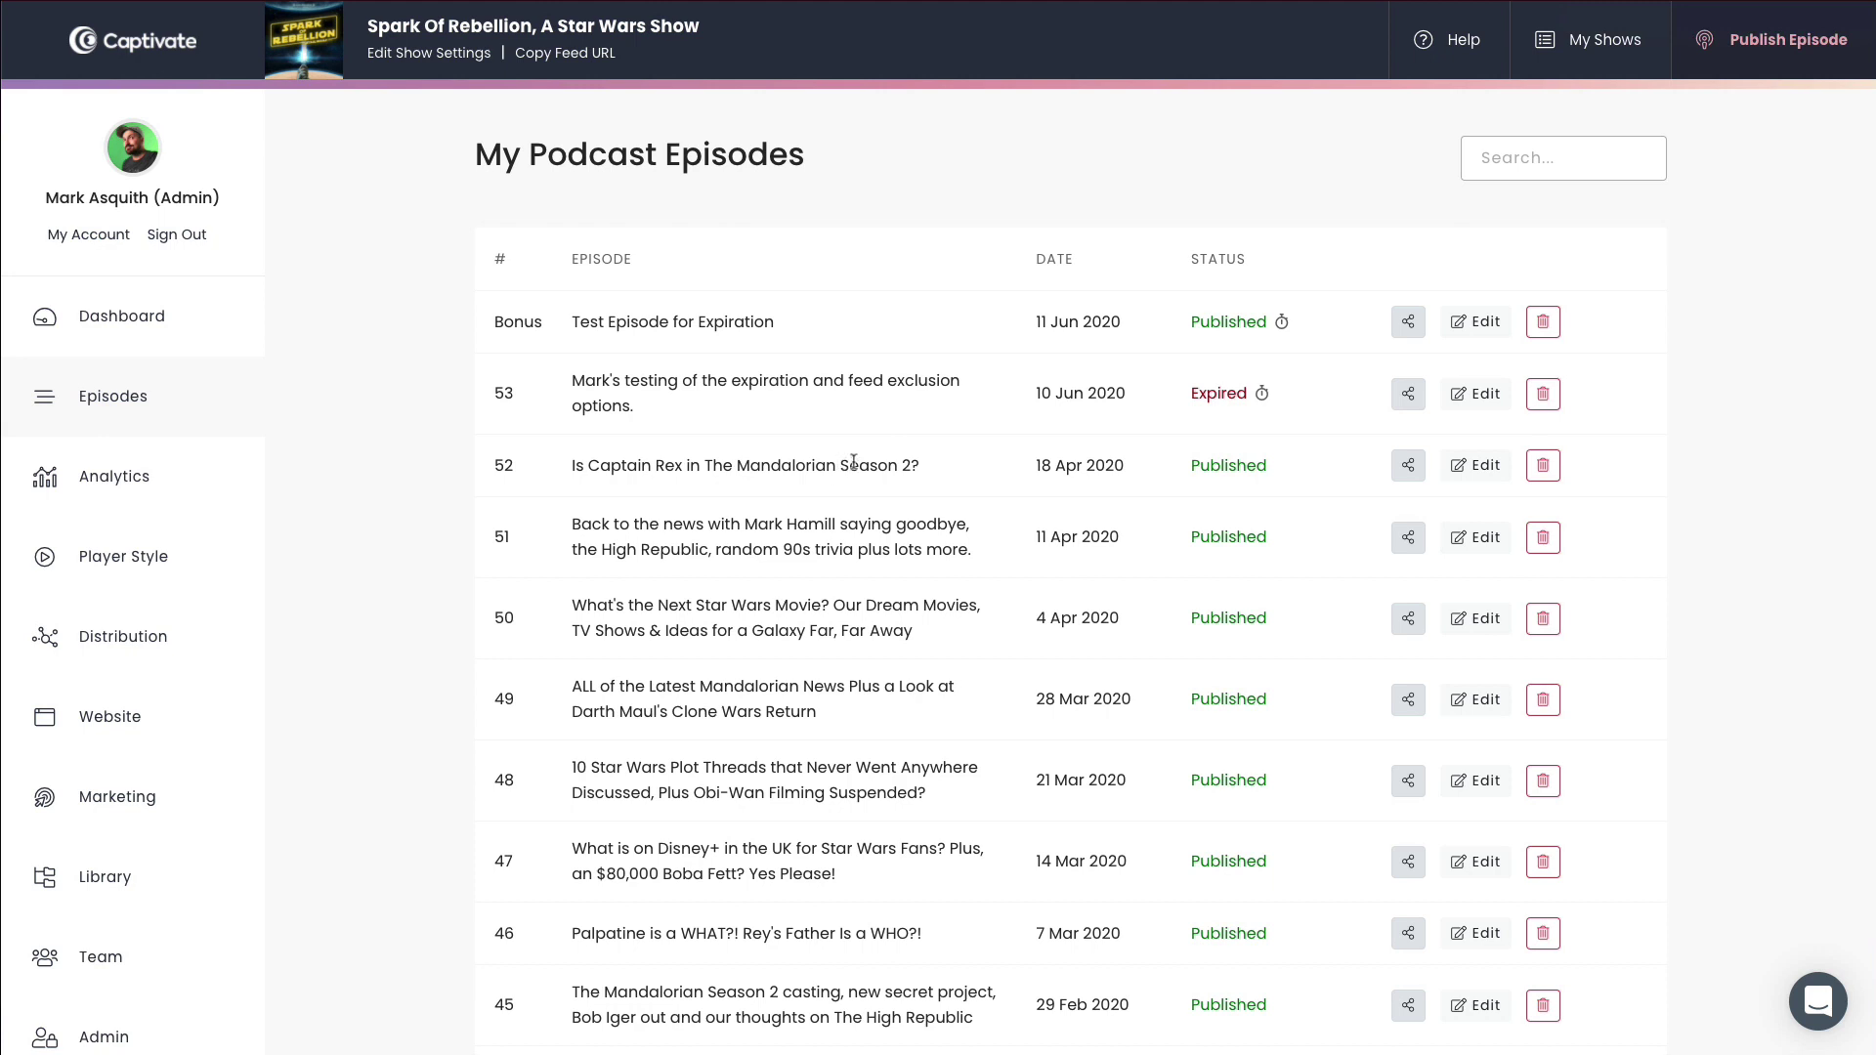
left_click(523, 323)
left_click(635, 327)
- Review the Published statuses in the episode list and the Bonus episode's expiry timer
double_click(1202, 322)
double_click(1232, 459)
double_click(1225, 528)
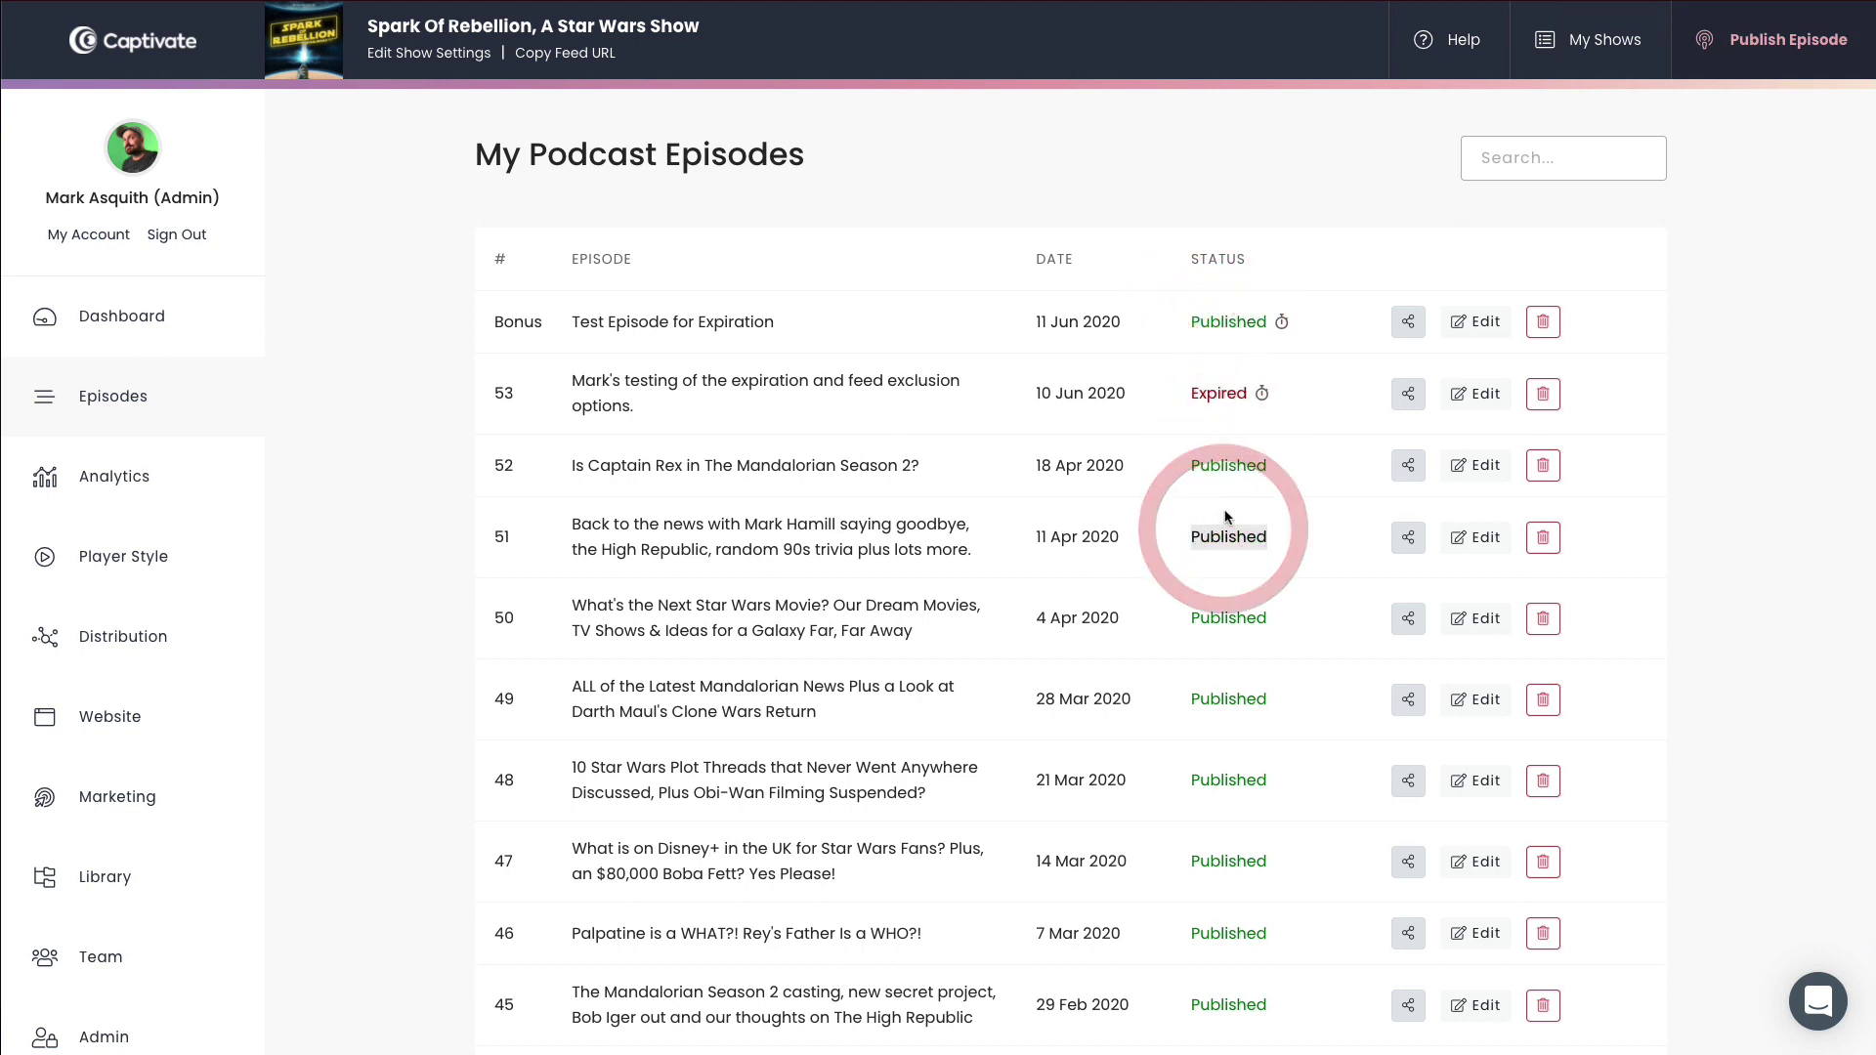
left_click(1227, 516)
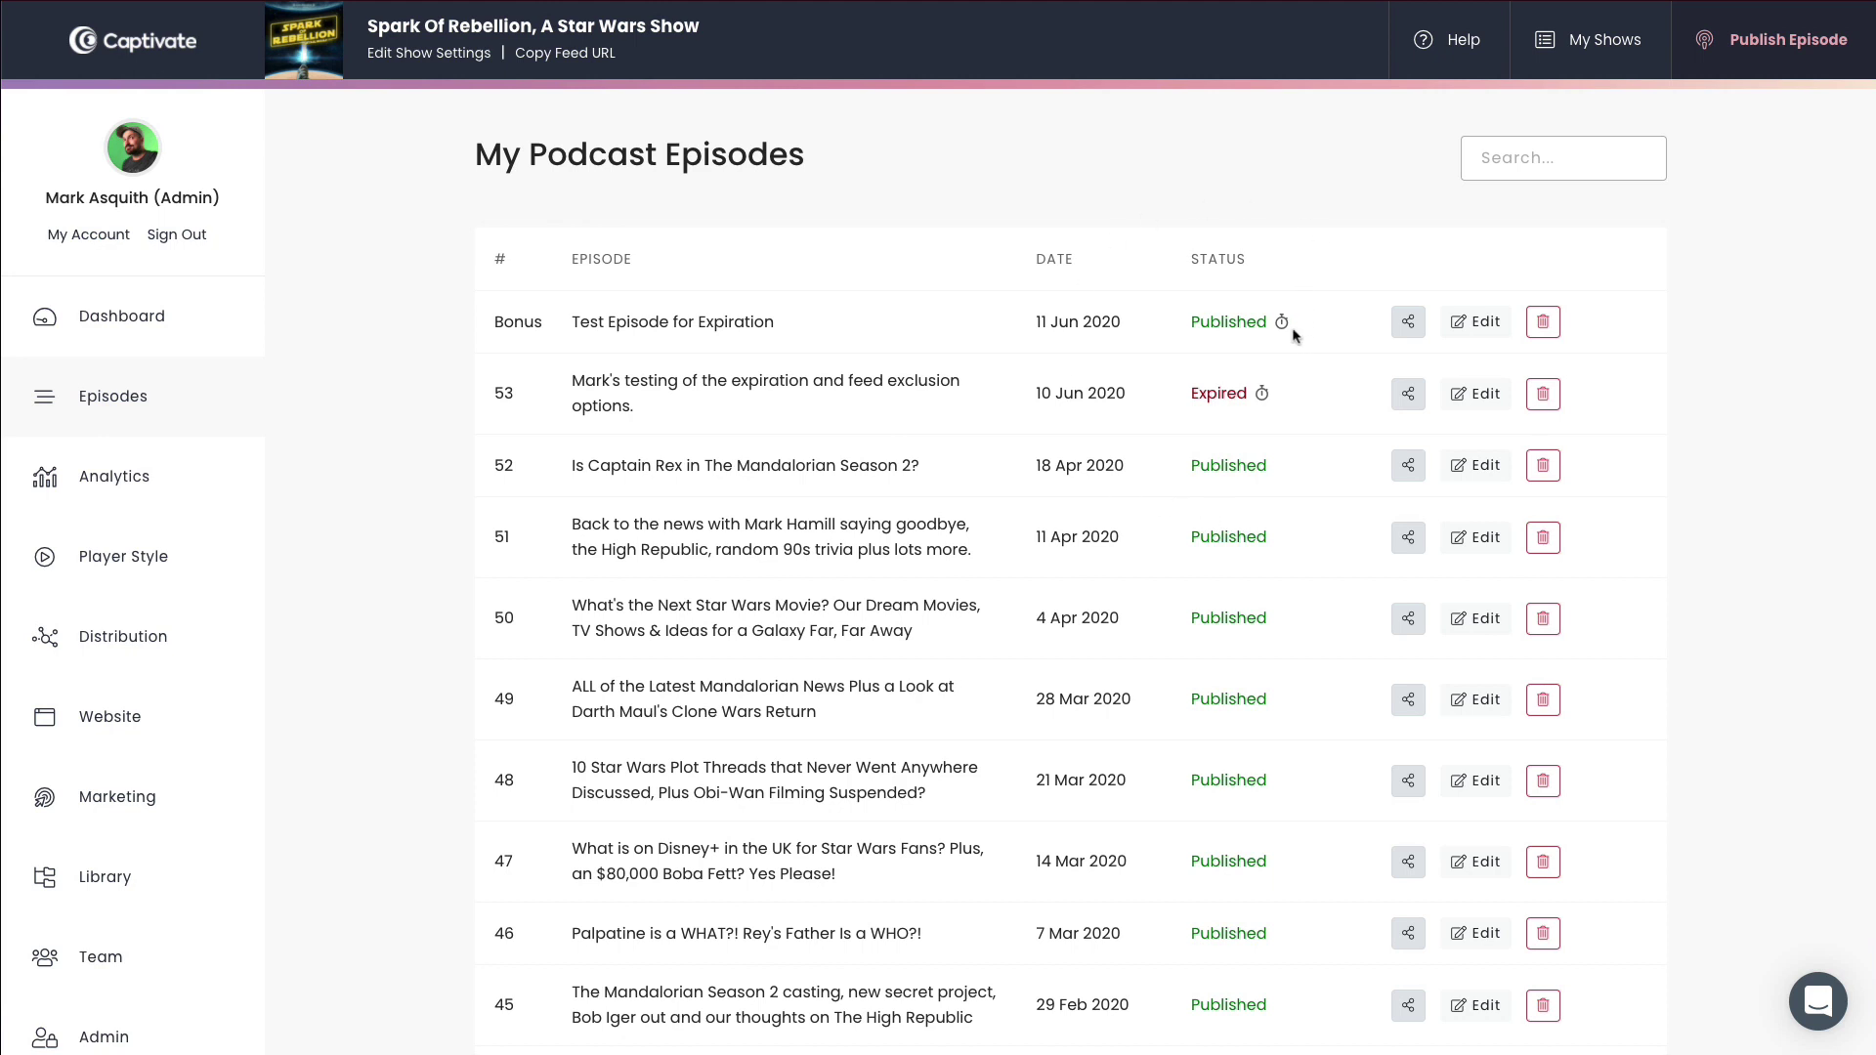
mouse_move(1283, 326)
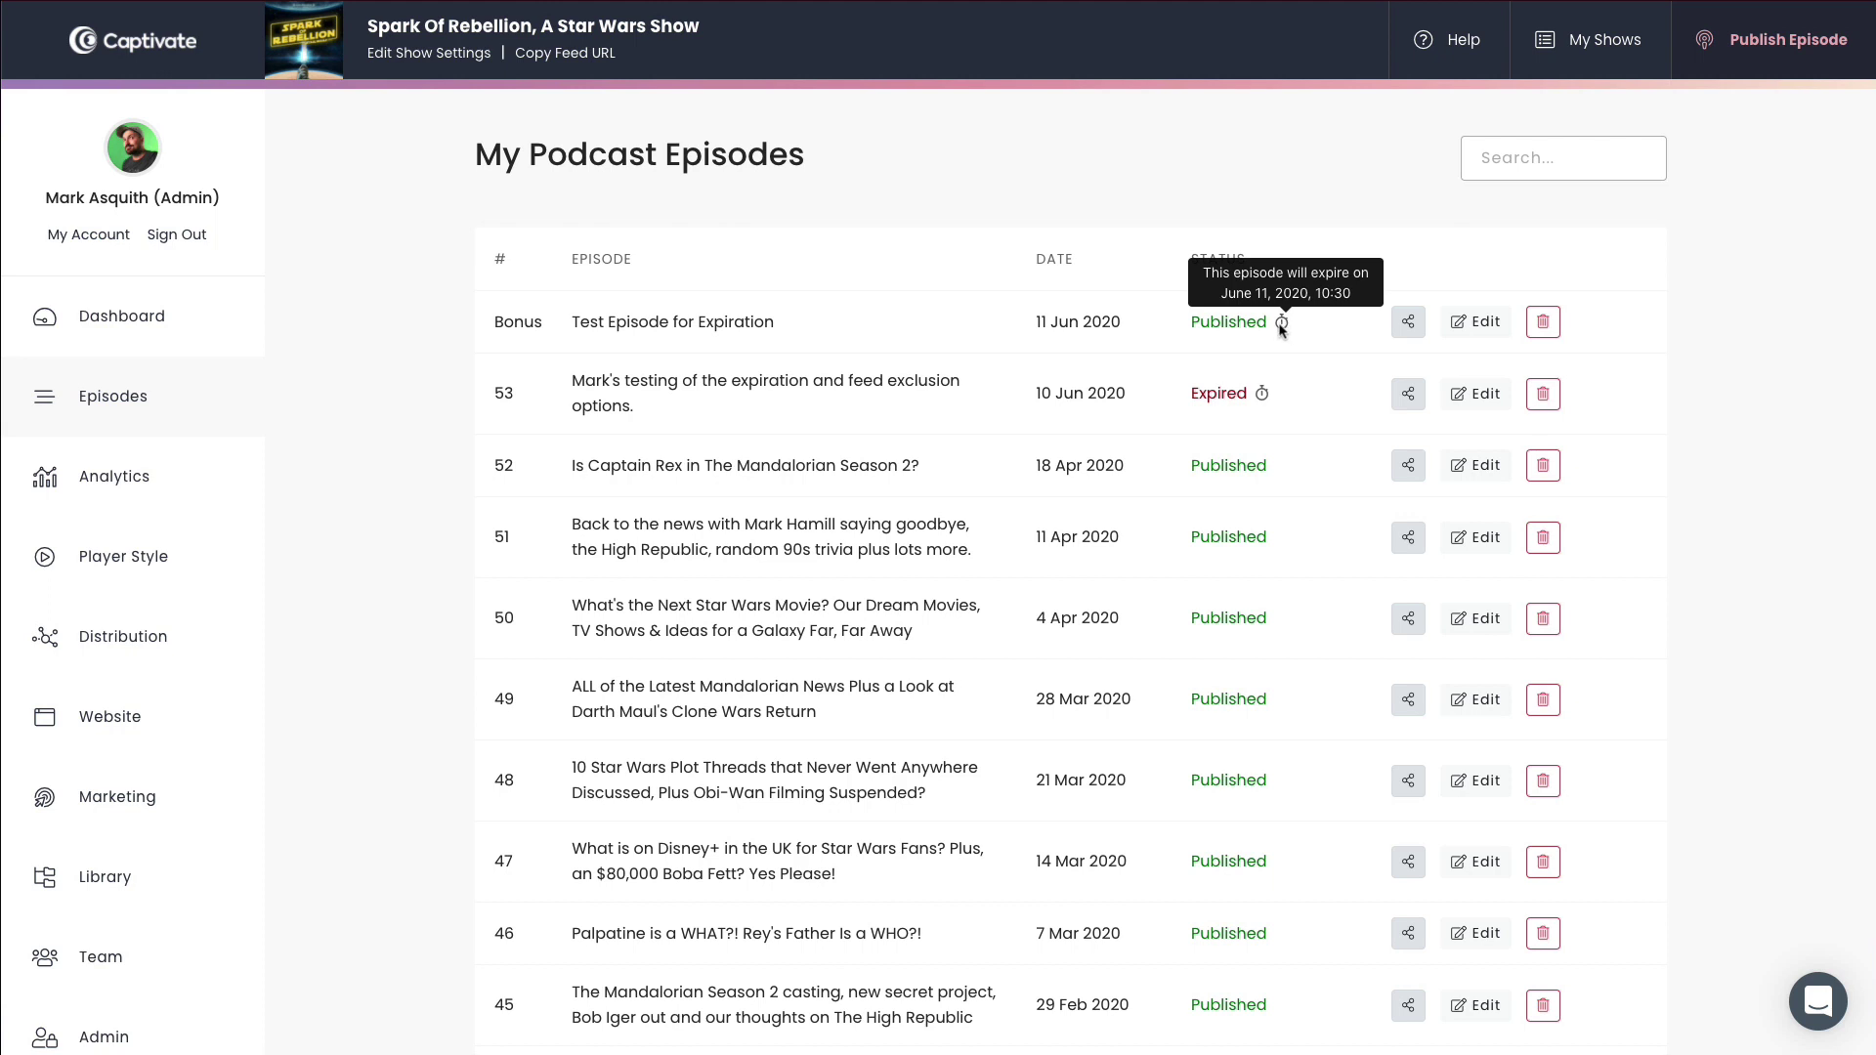
left_click(798, 409)
left_click(745, 403)
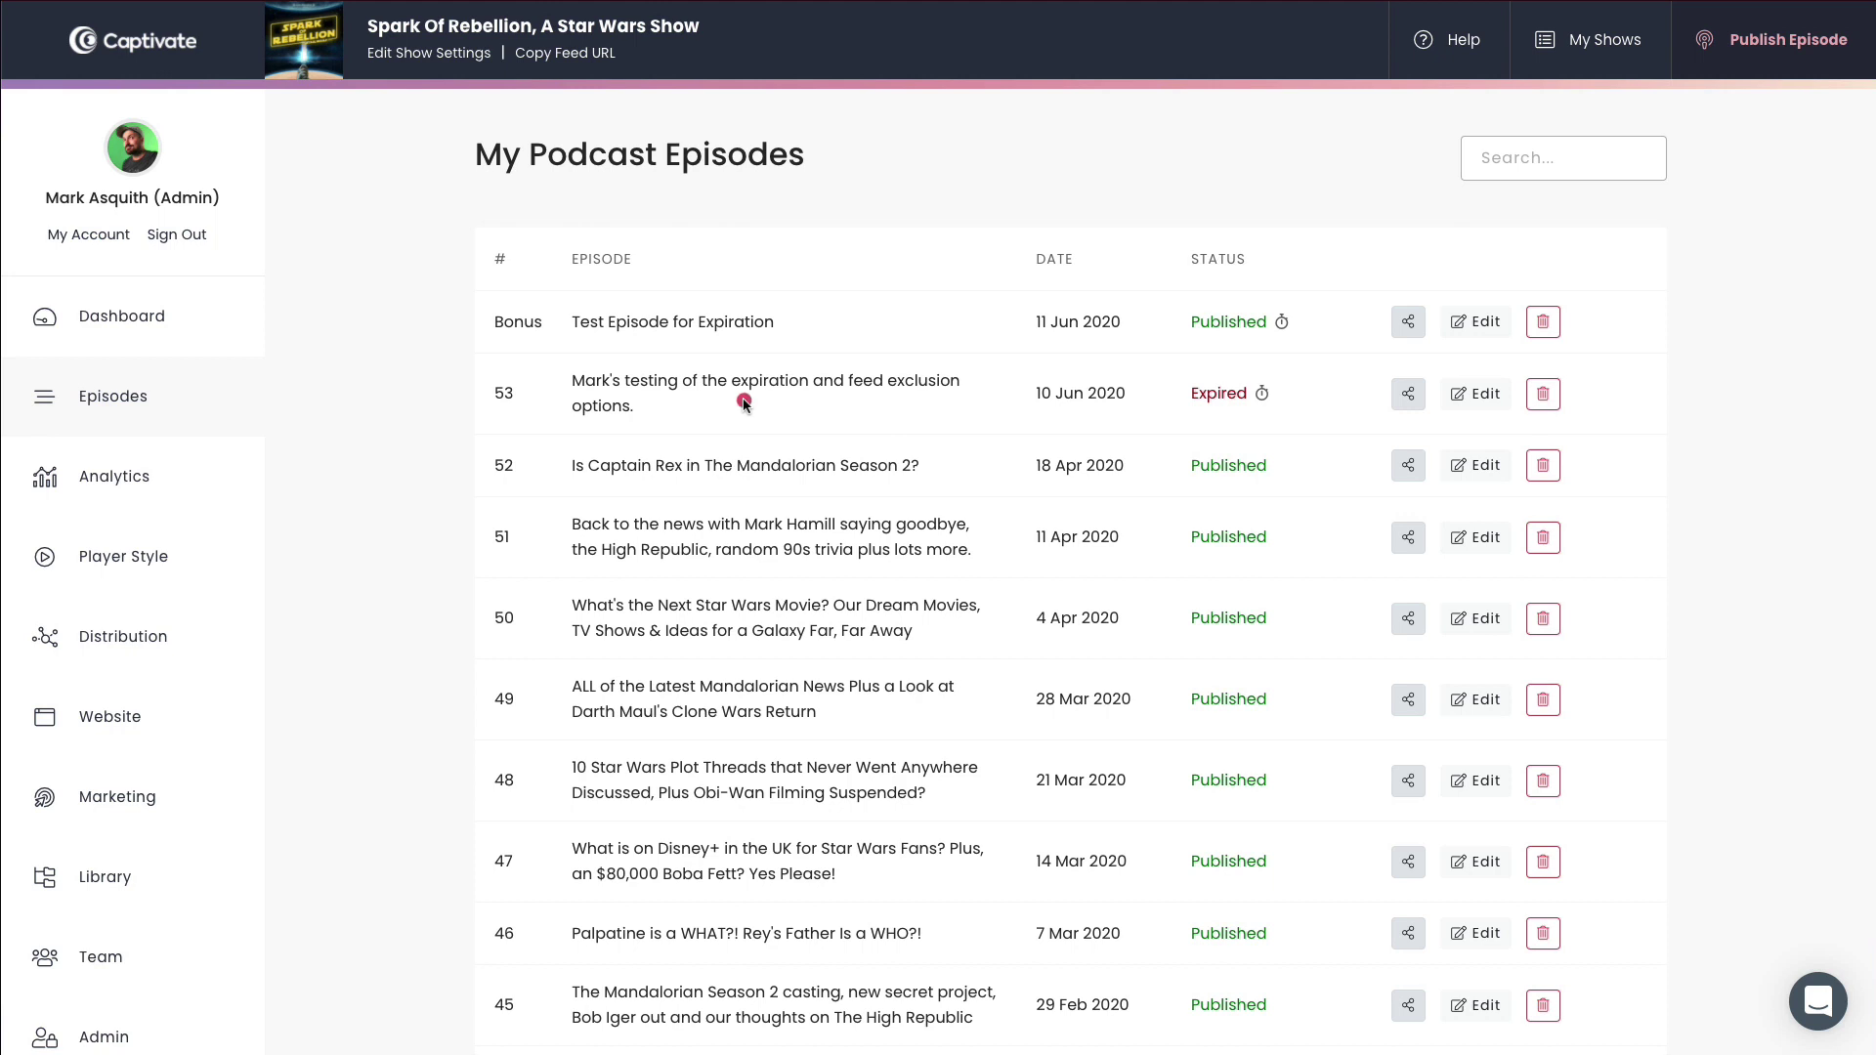
left_click(716, 330)
left_click(688, 401)
left_click(1200, 389)
mouse_move(1278, 391)
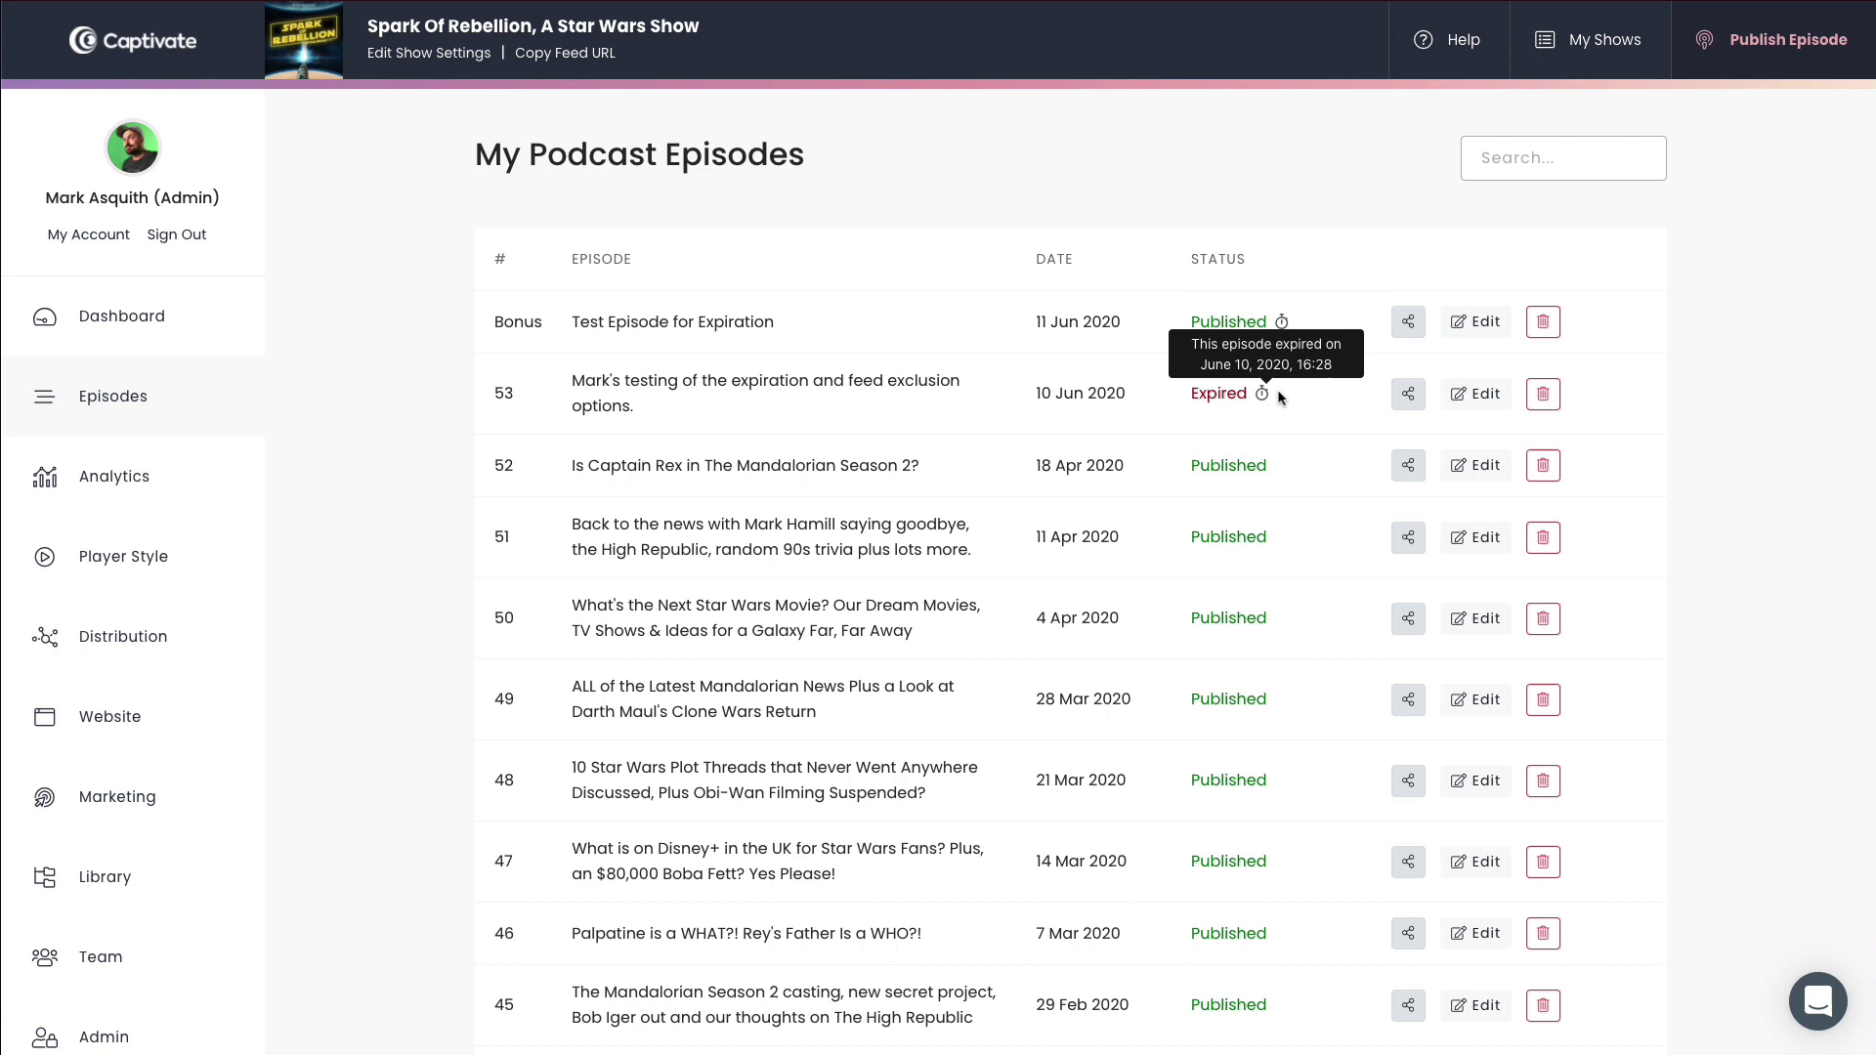